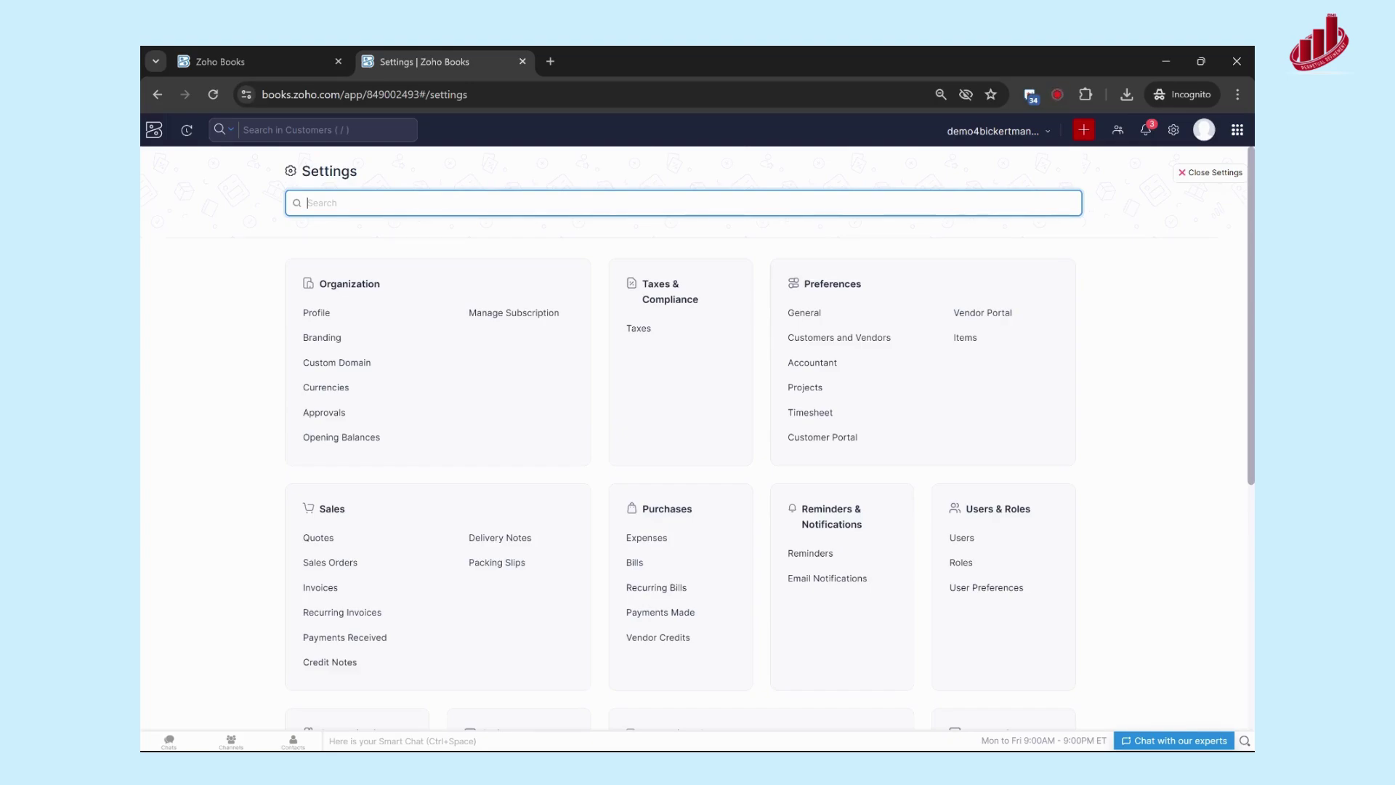
# Step: Leave Settings and open the Chart of Accounts under Accountant
pyautogui.click(1197, 175)
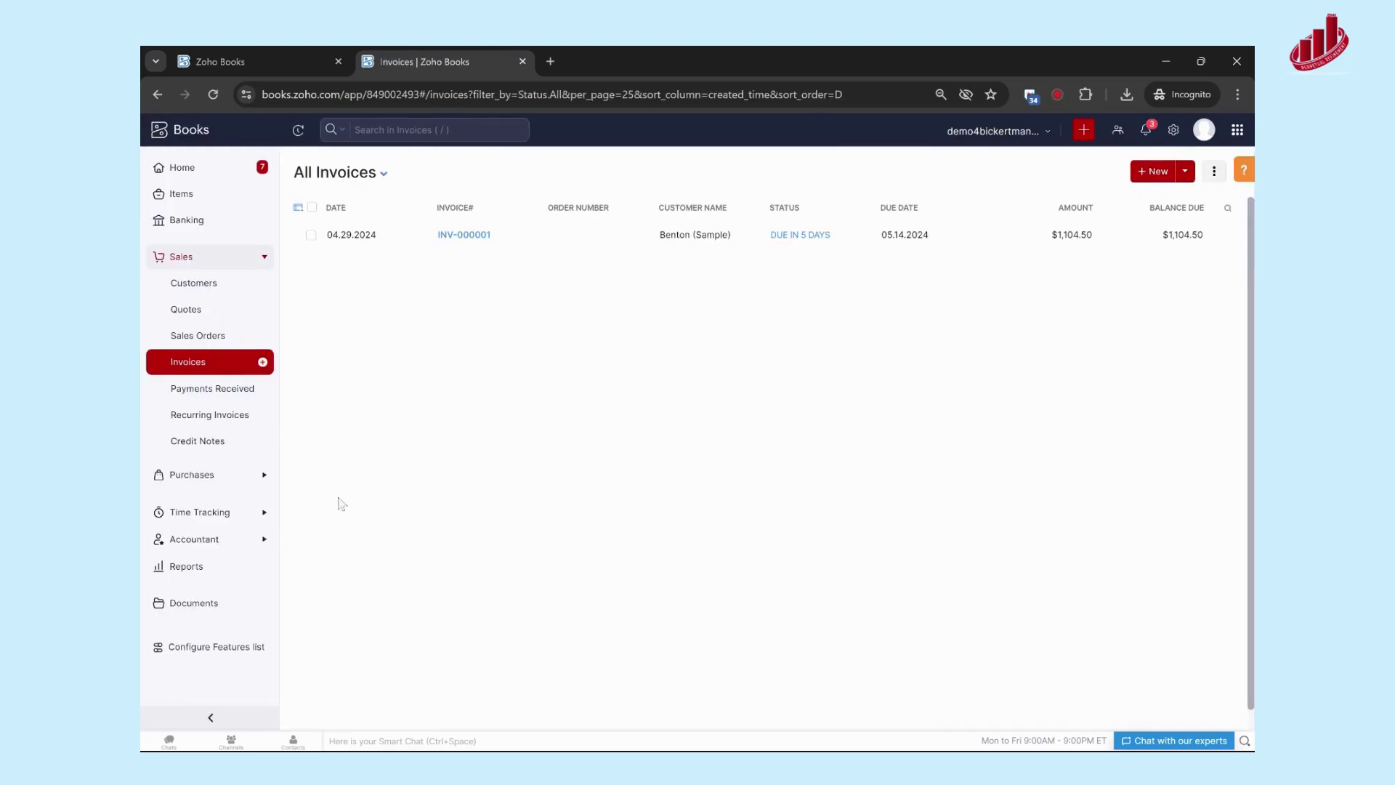
pyautogui.click(169, 541)
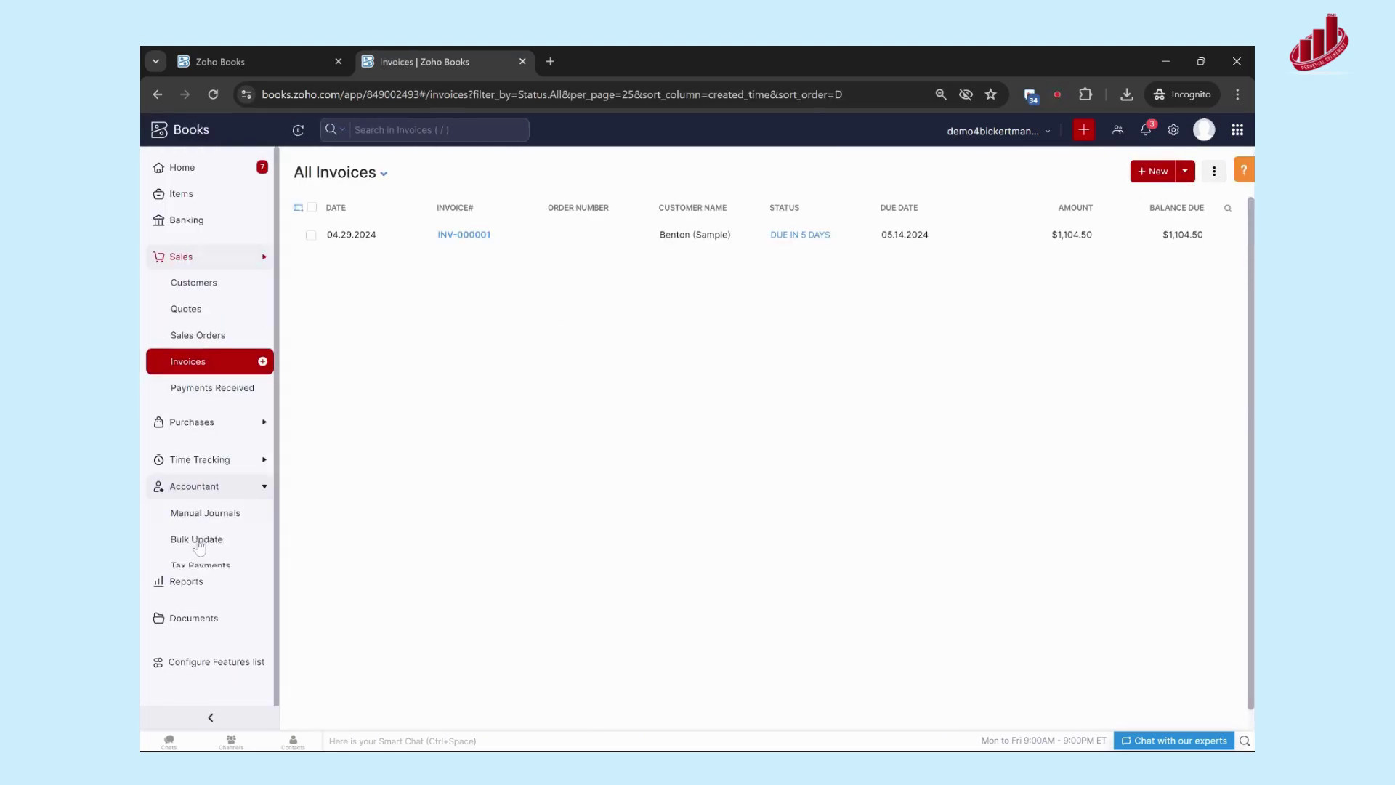
pyautogui.click(170, 524)
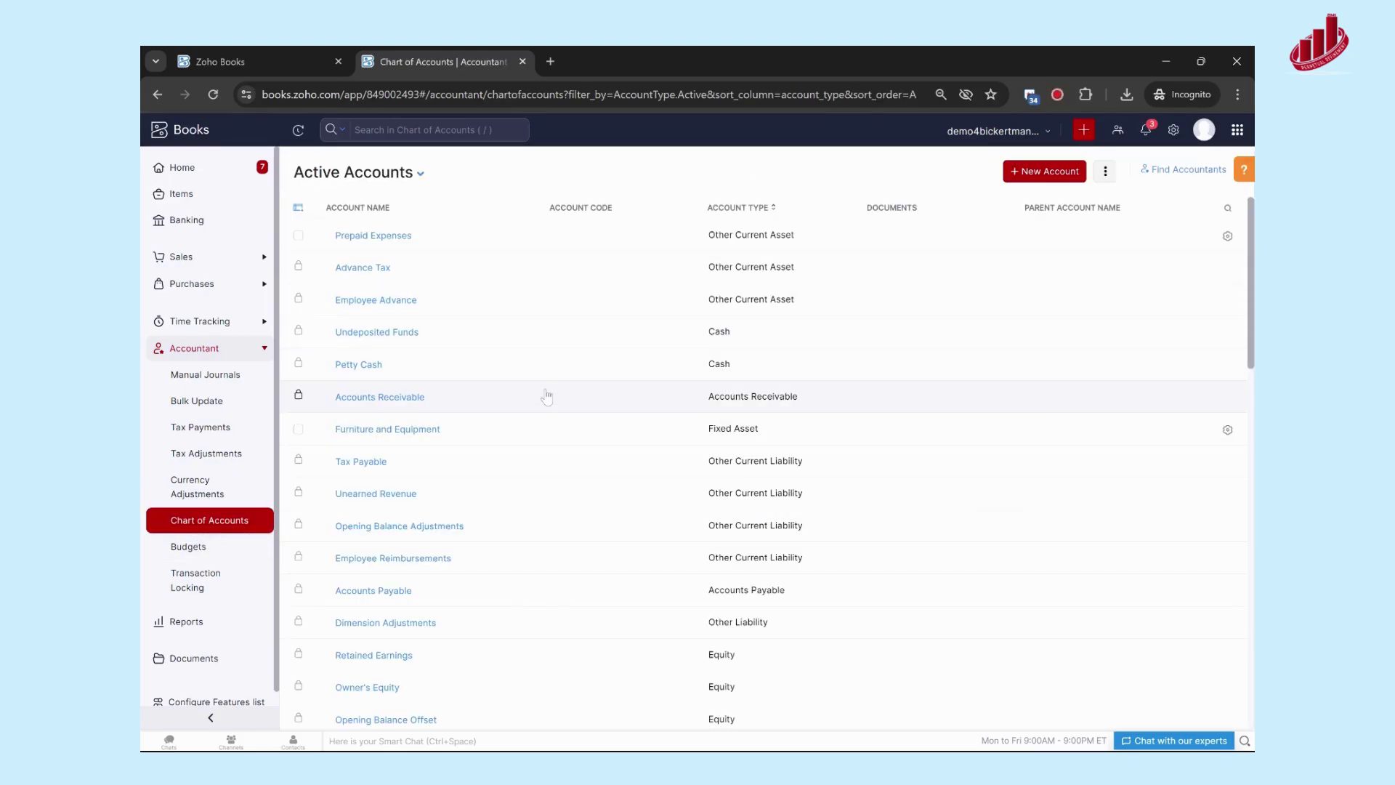
# Step: Scroll through the Active Accounts from assets down to the expense accounts like Promotions
pyautogui.scroll(-5, 547, 396)
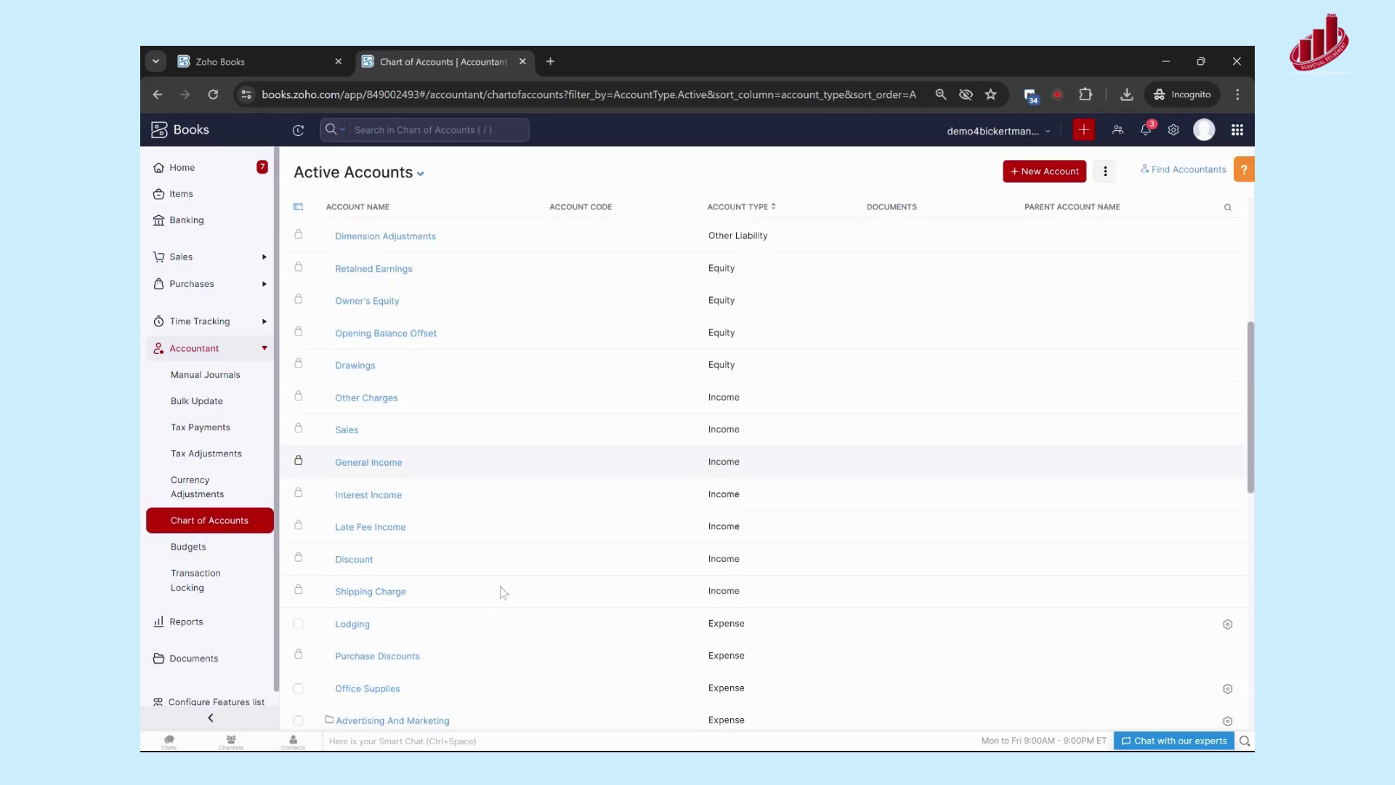
pyautogui.scroll(-10, 705, 446)
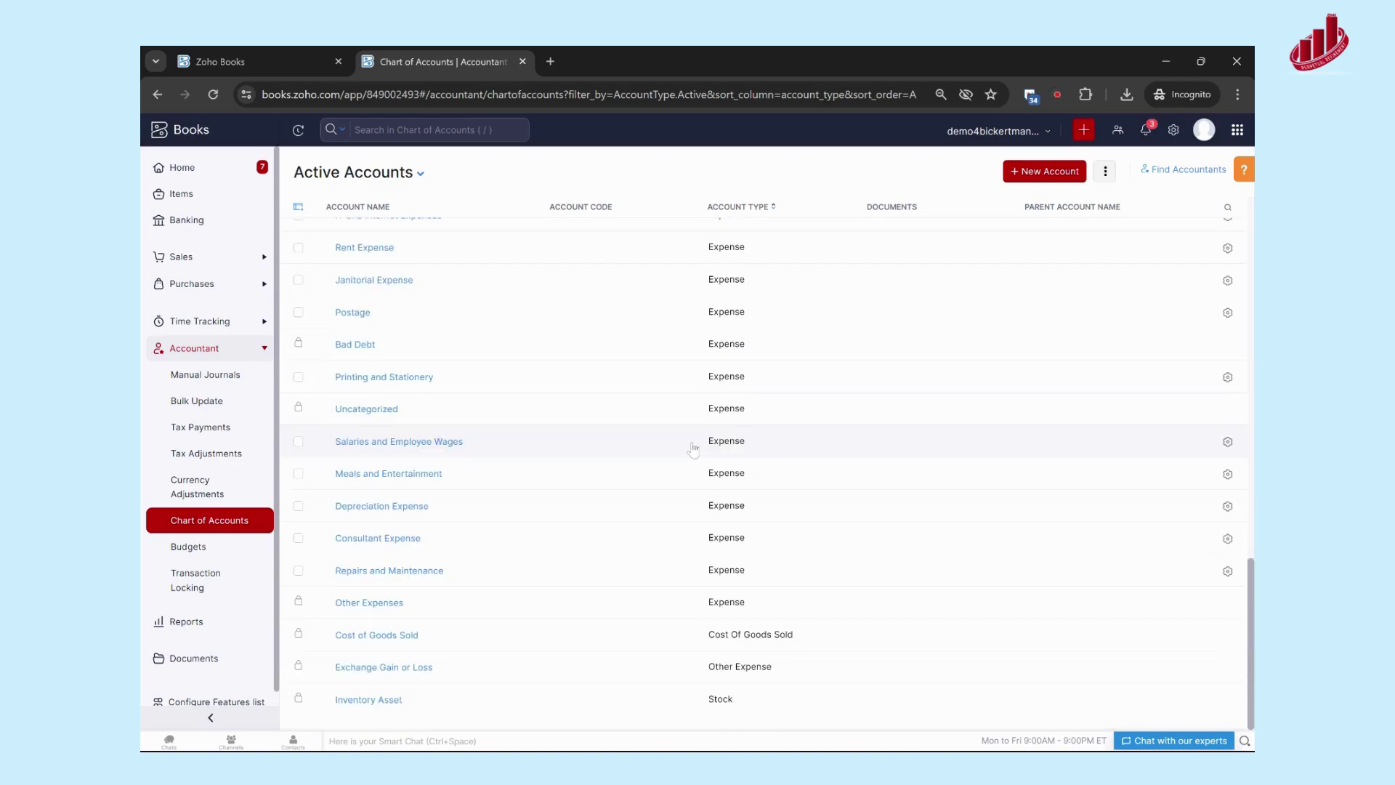
pyautogui.scroll(5, 690, 454)
pyautogui.scroll(10, 688, 450)
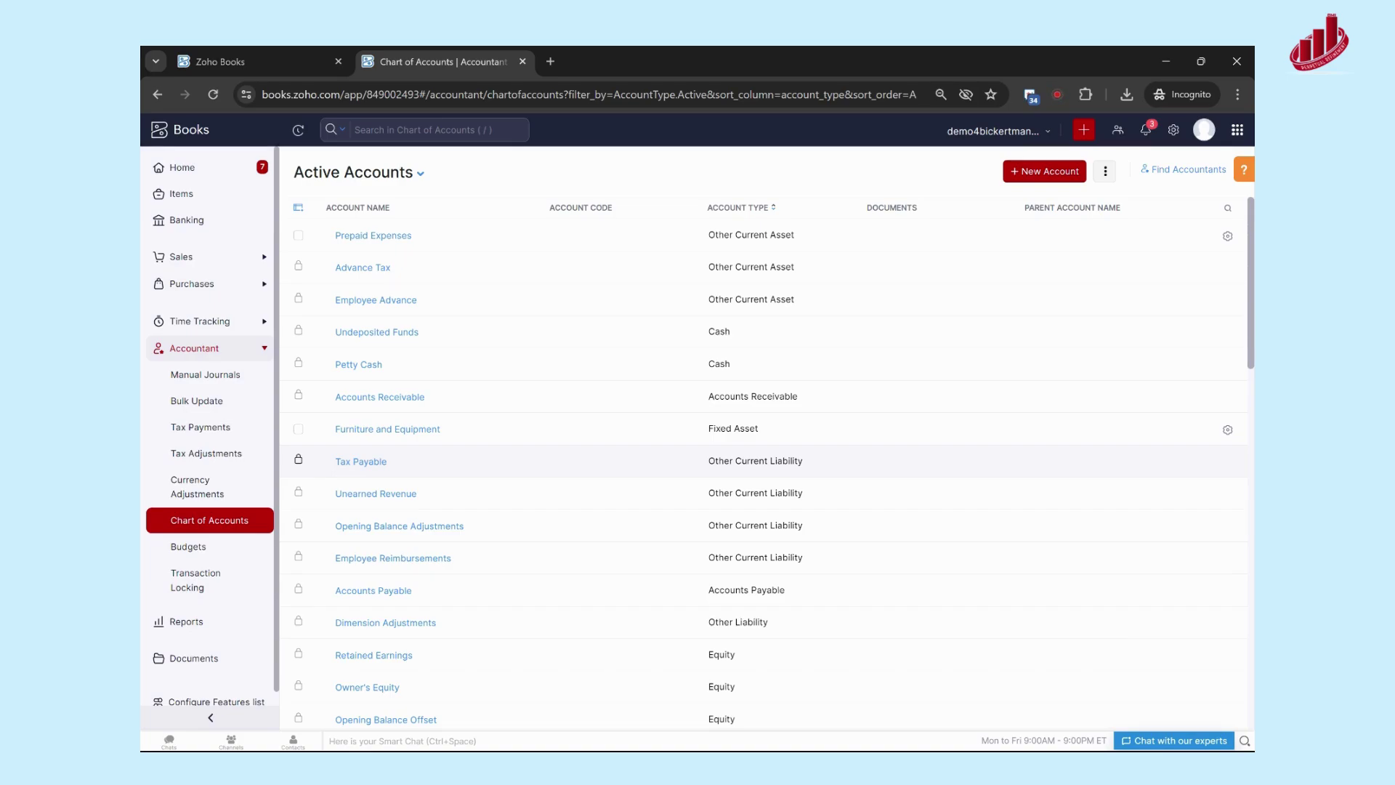
pyautogui.scroll(-1, 610, 440)
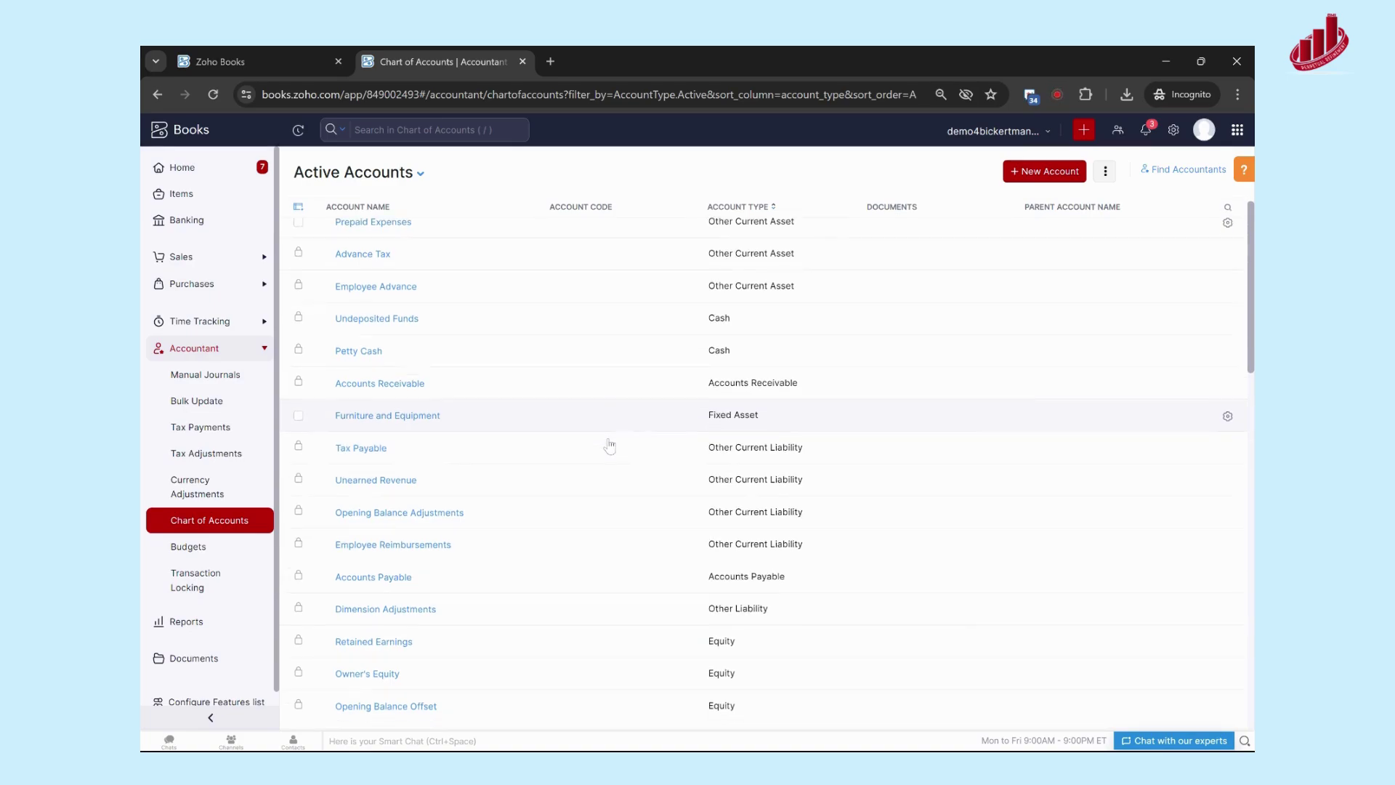
pyautogui.scroll(1, 516, 398)
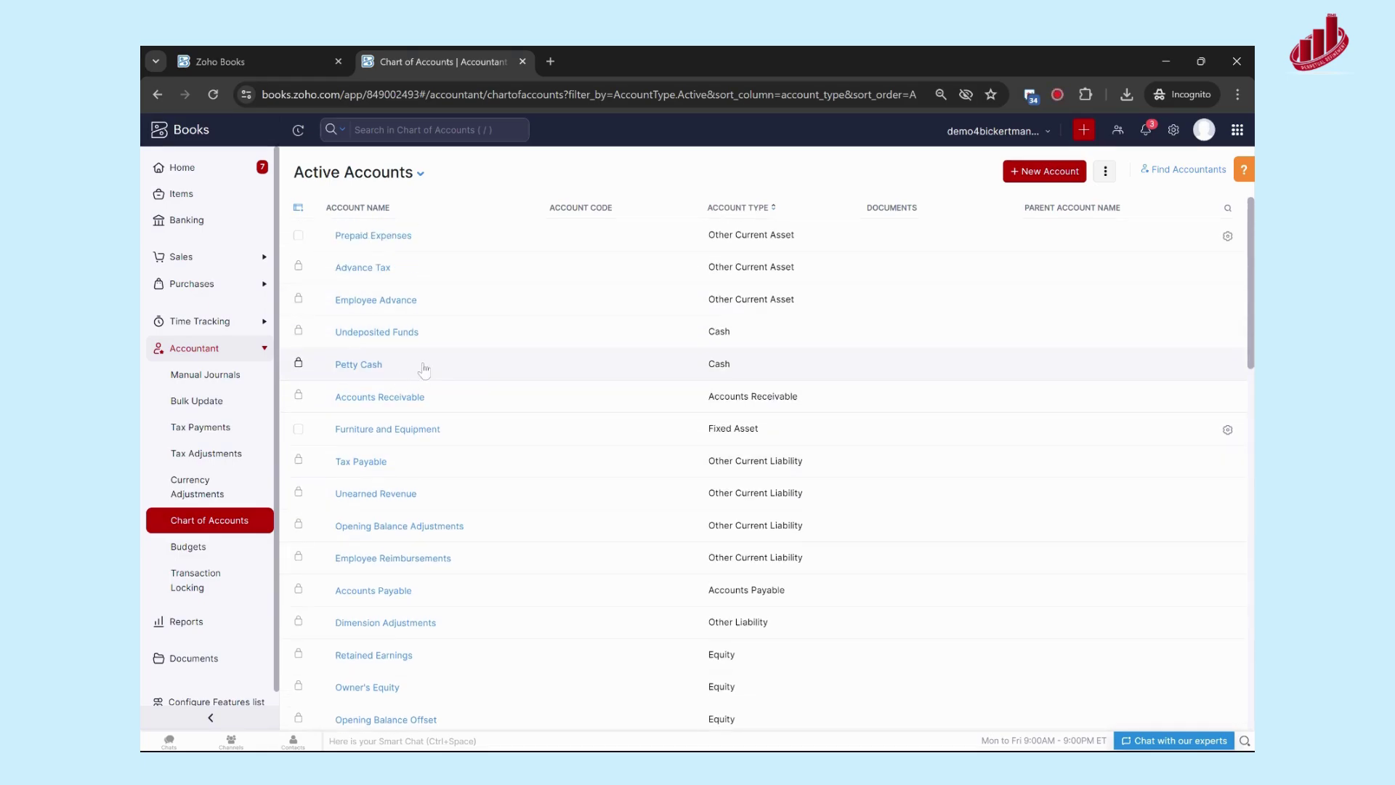
pyautogui.scroll(-2, 476, 411)
pyautogui.scroll(-2, 477, 412)
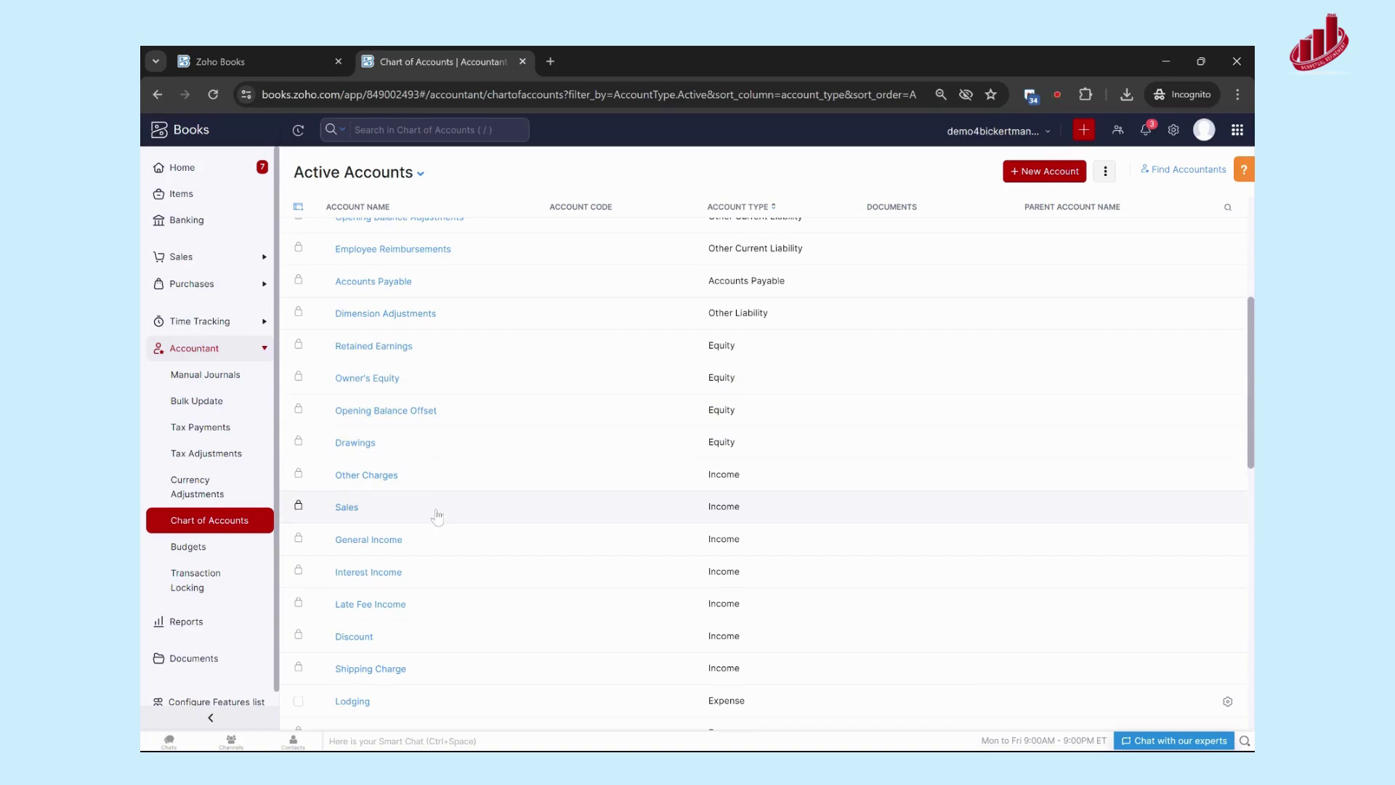
pyautogui.scroll(-2, 438, 516)
pyautogui.scroll(-4, 437, 516)
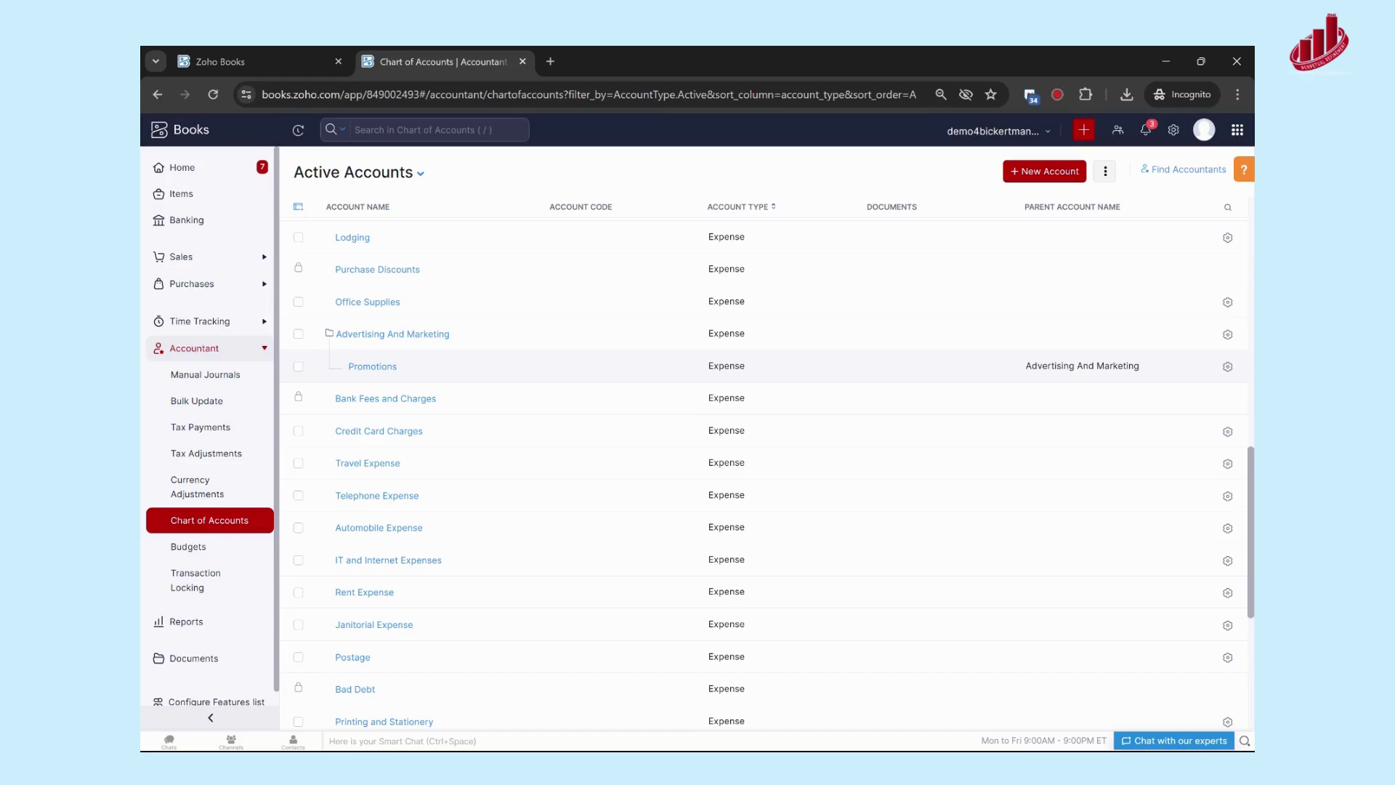
pyautogui.scroll(-1, 544, 398)
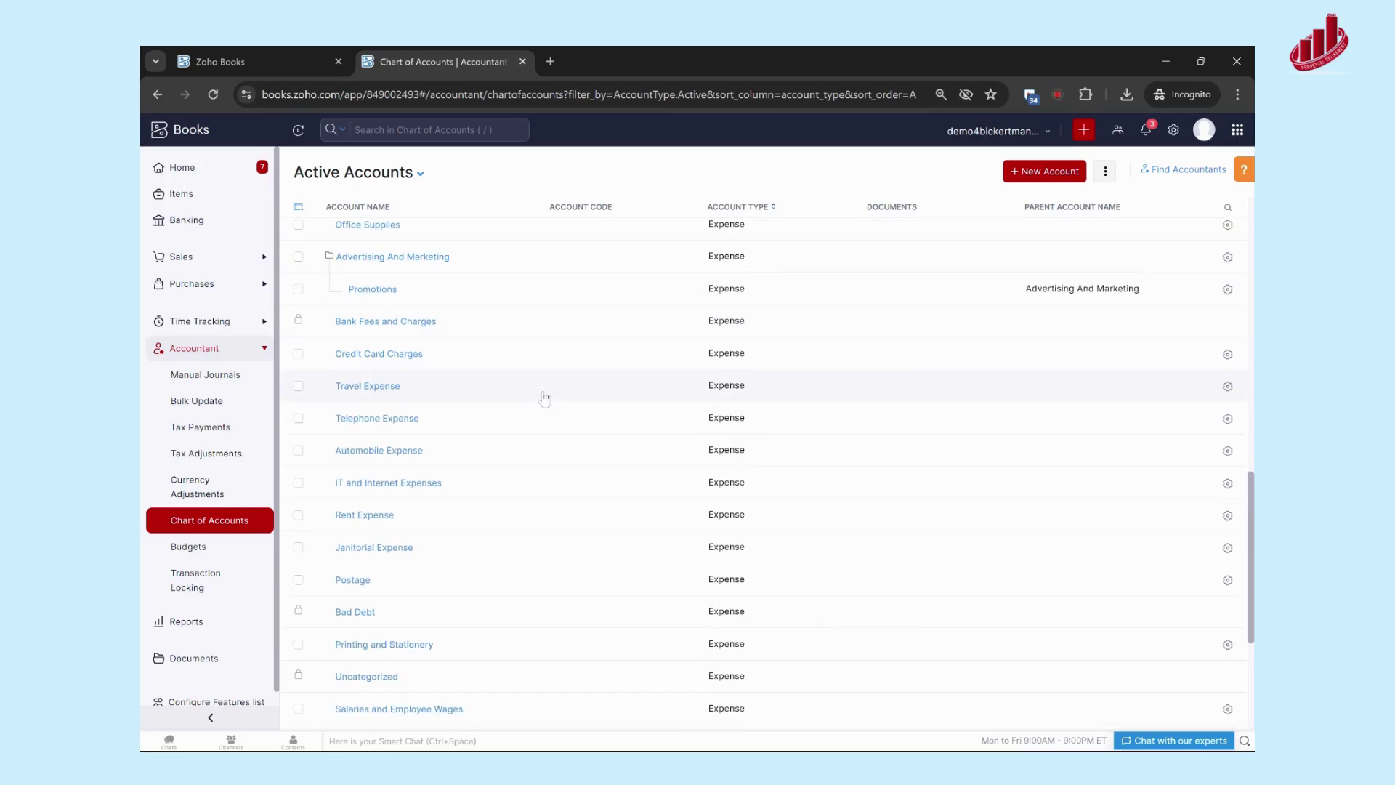
pyautogui.scroll(1, 544, 398)
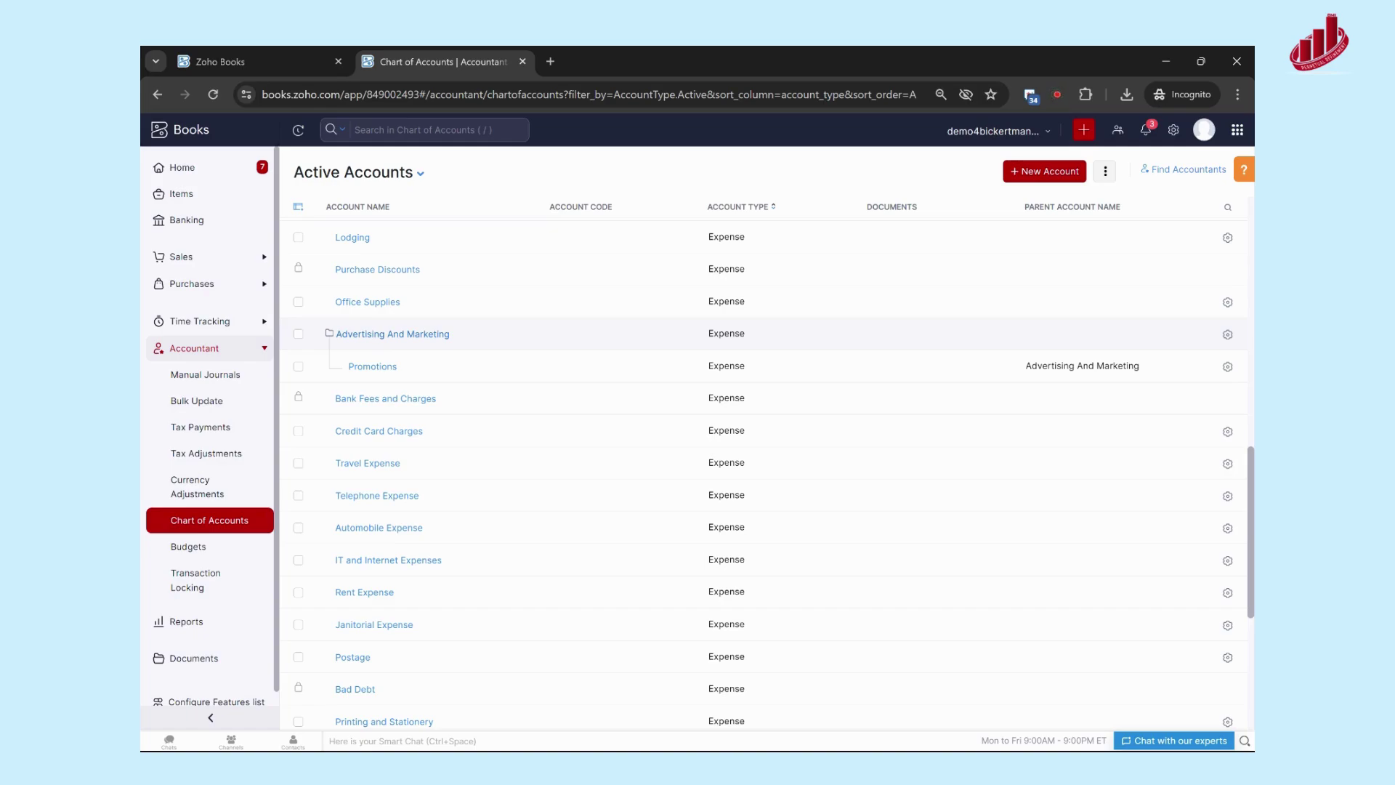
# Step: Rename the Advertising And Marketing account to 'Advertising Expenses', save it, and close its details
pyautogui.click(375, 335)
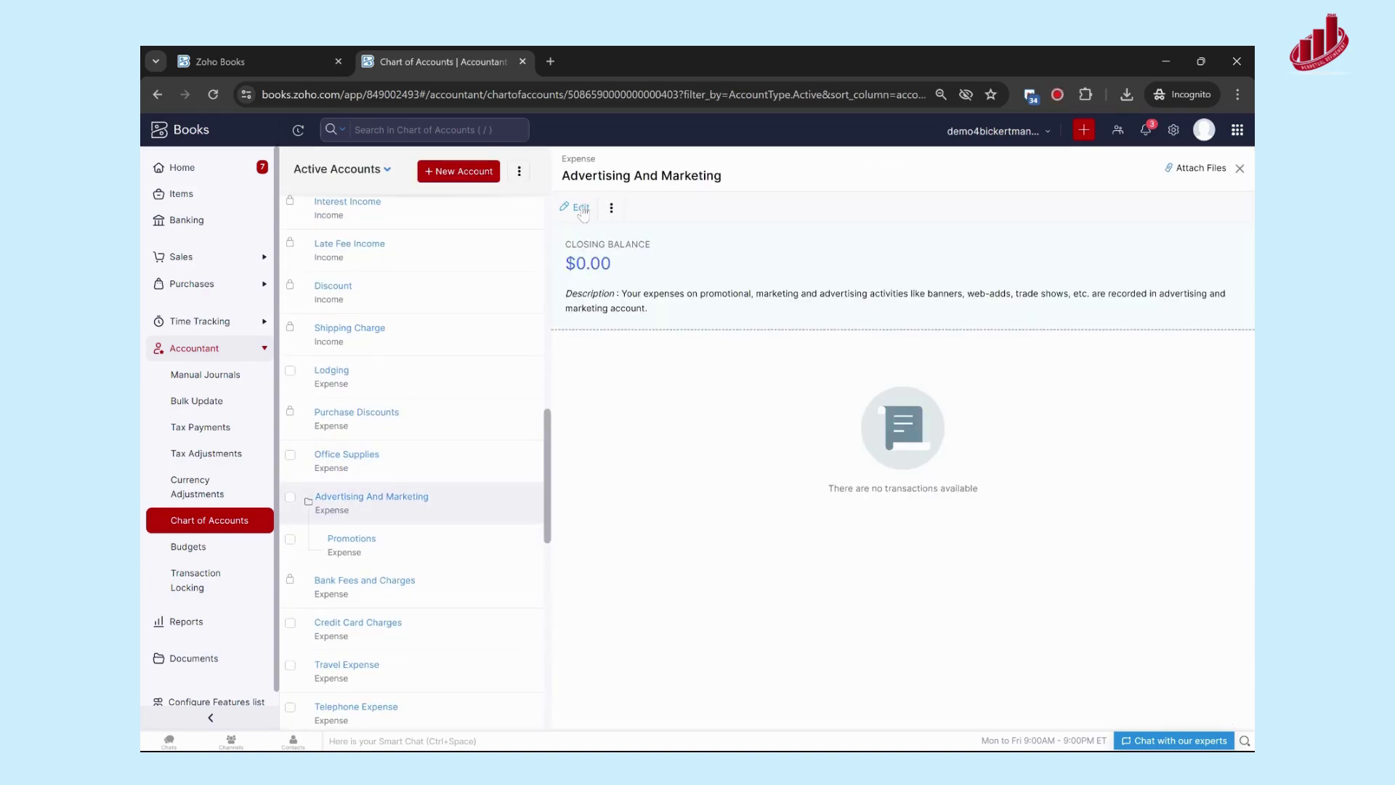
pyautogui.click(577, 208)
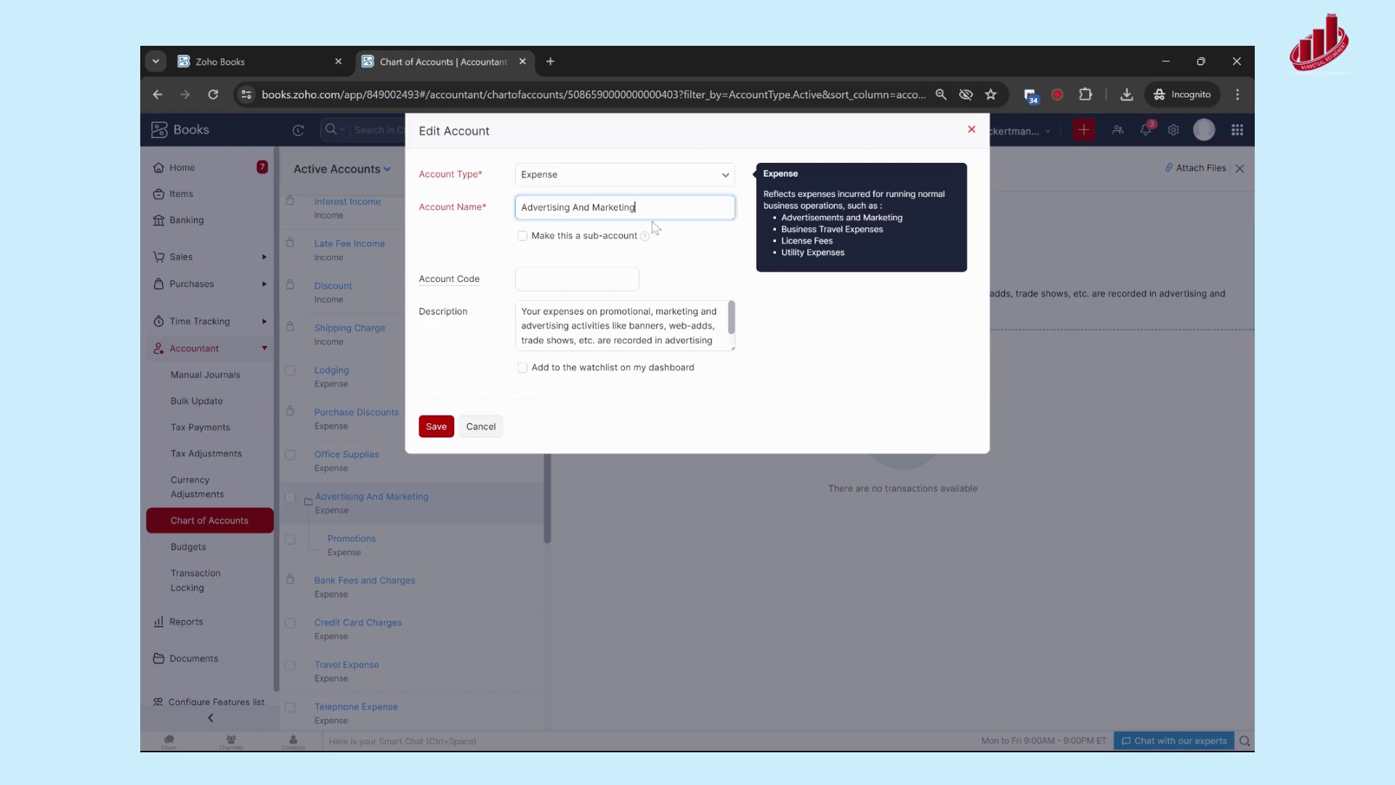
pyautogui.press('BackSpace')
pyautogui.press('BackSpace')
pyautogui.press('BackSpace')
pyautogui.press('BackSpace')
pyautogui.press('BackSpace')
pyautogui.press('BackSpace')
pyautogui.press('BackSpace')
pyautogui.press('BackSpace')
pyautogui.press('BackSpace')
pyautogui.press('BackSpace')
pyautogui.press('BackSpace')
pyautogui.write('Expenses')
pyautogui.click(448, 429)
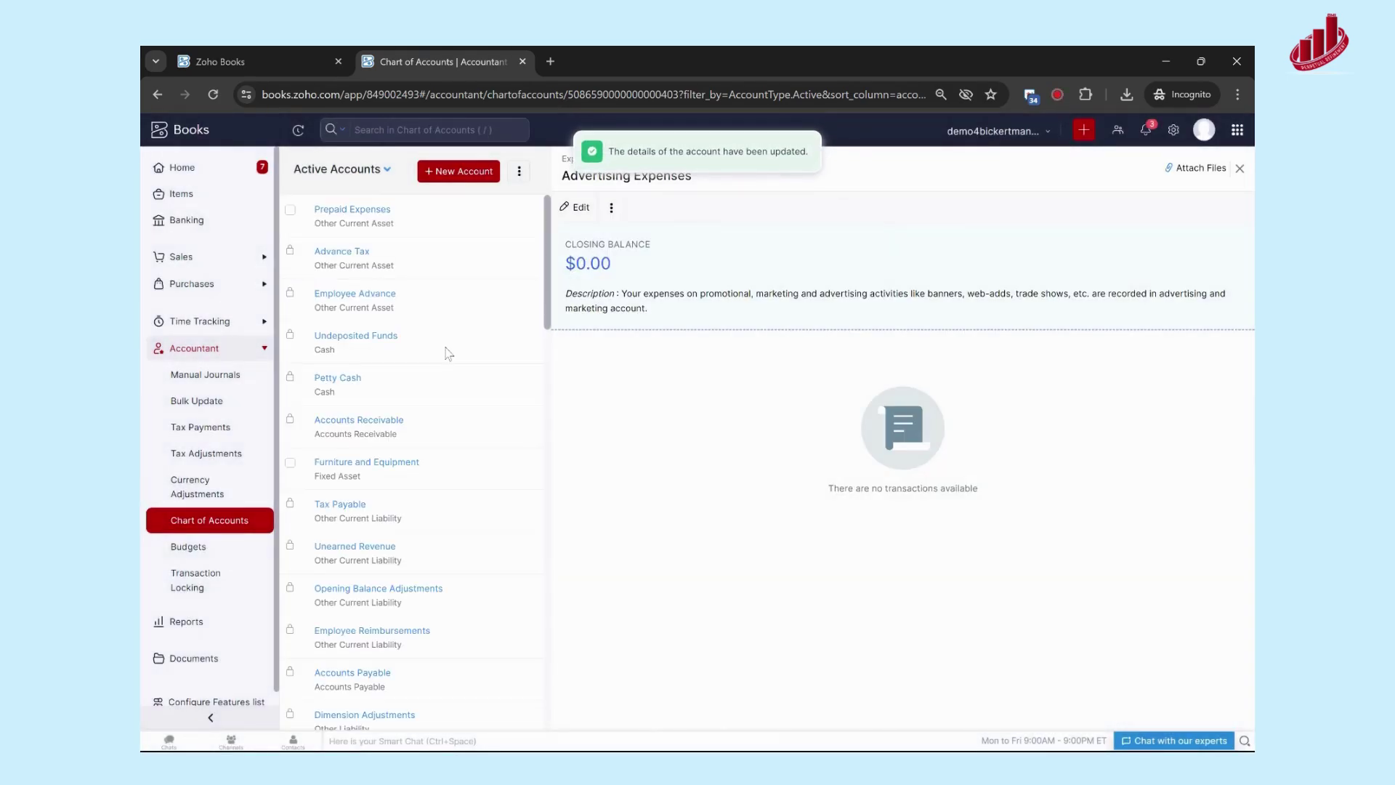
pyautogui.click(1239, 167)
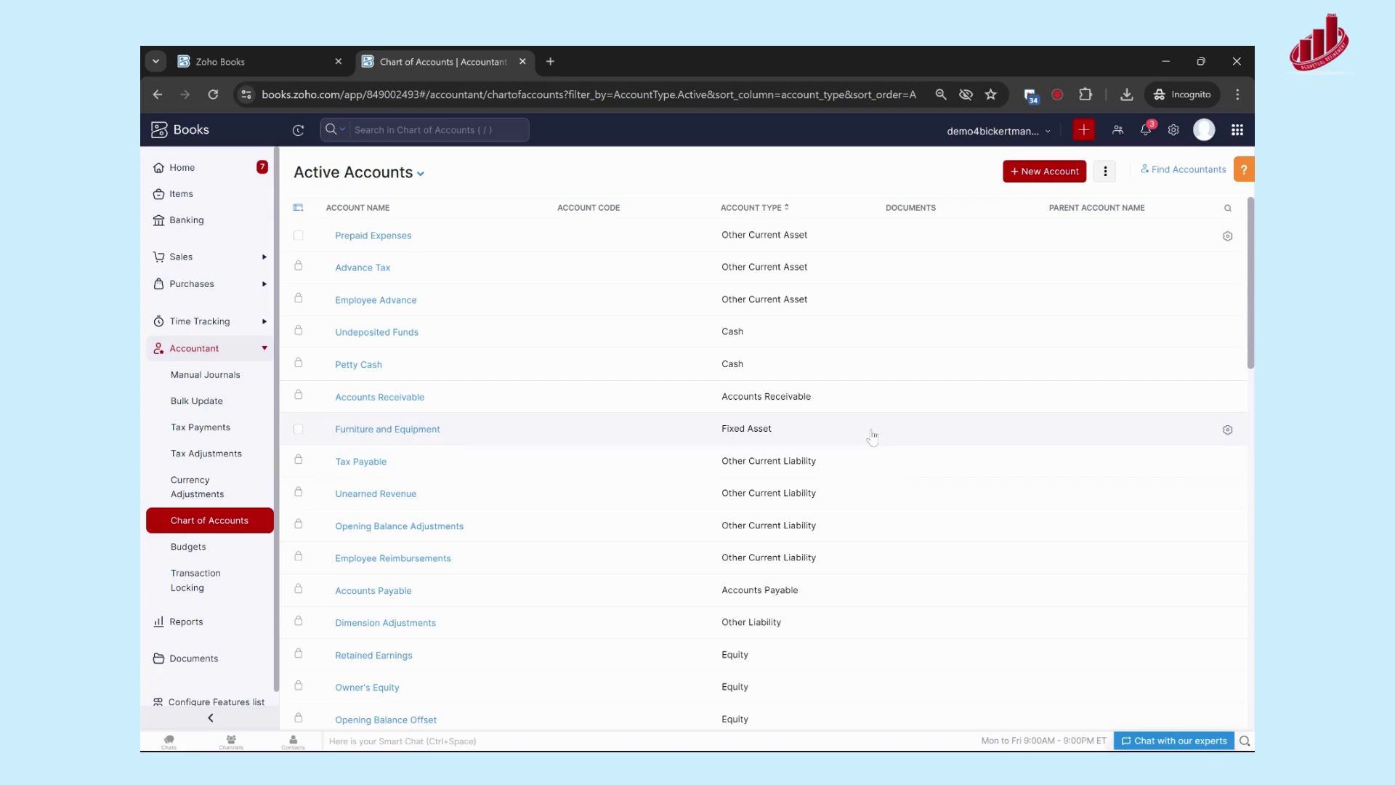
# Step: Start a new account with Expense as the Account Type, leaving the name blank
pyautogui.click(1032, 177)
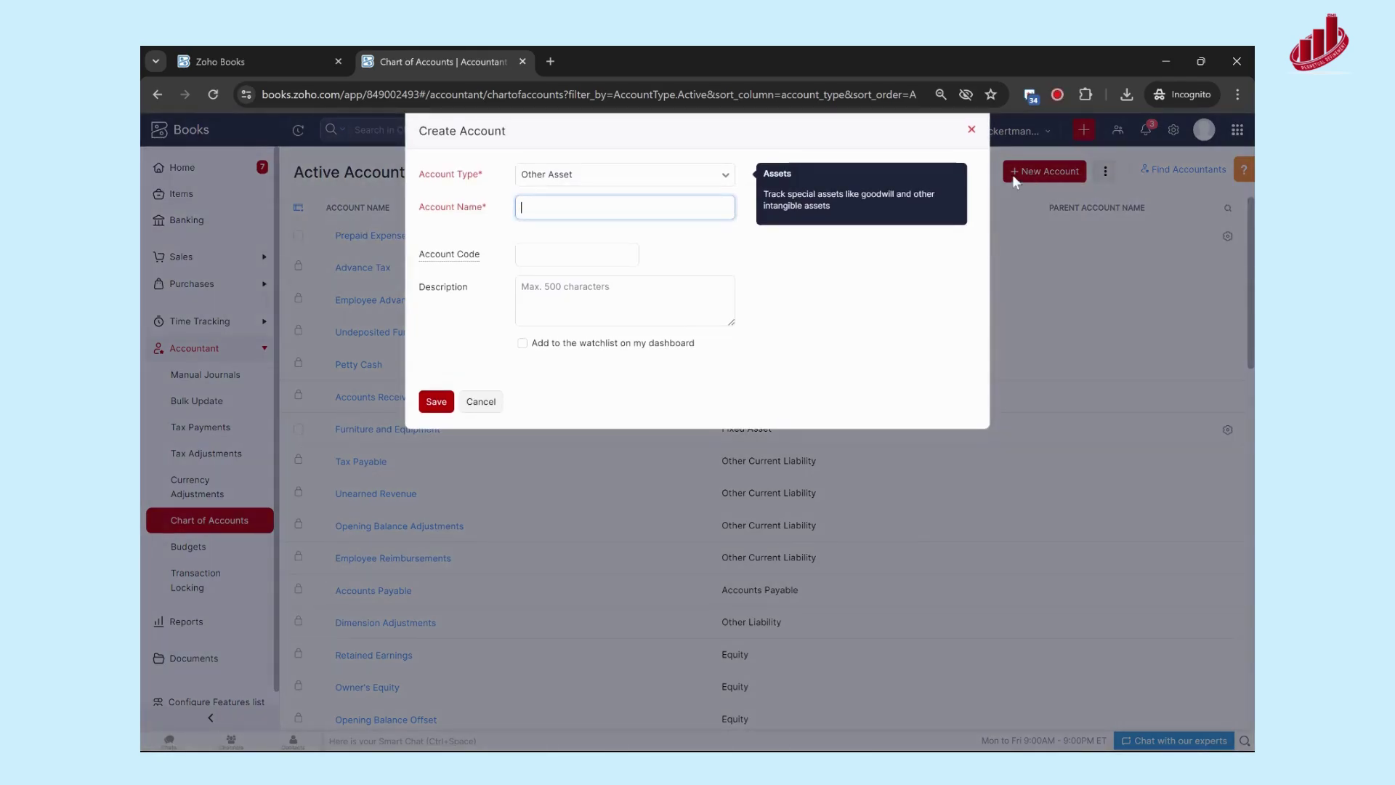
pyautogui.click(573, 178)
pyautogui.scroll(-5, 640, 334)
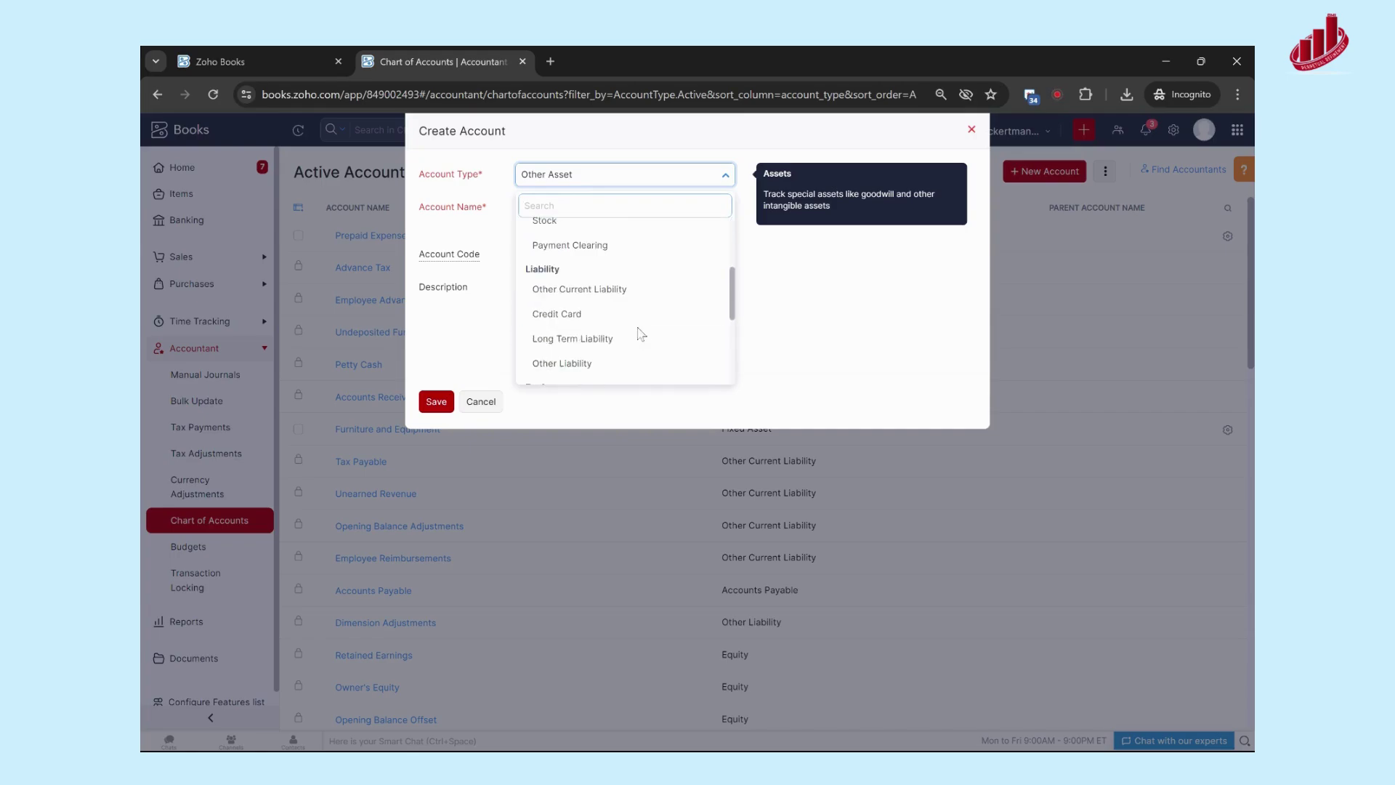
pyautogui.scroll(-1, 636, 330)
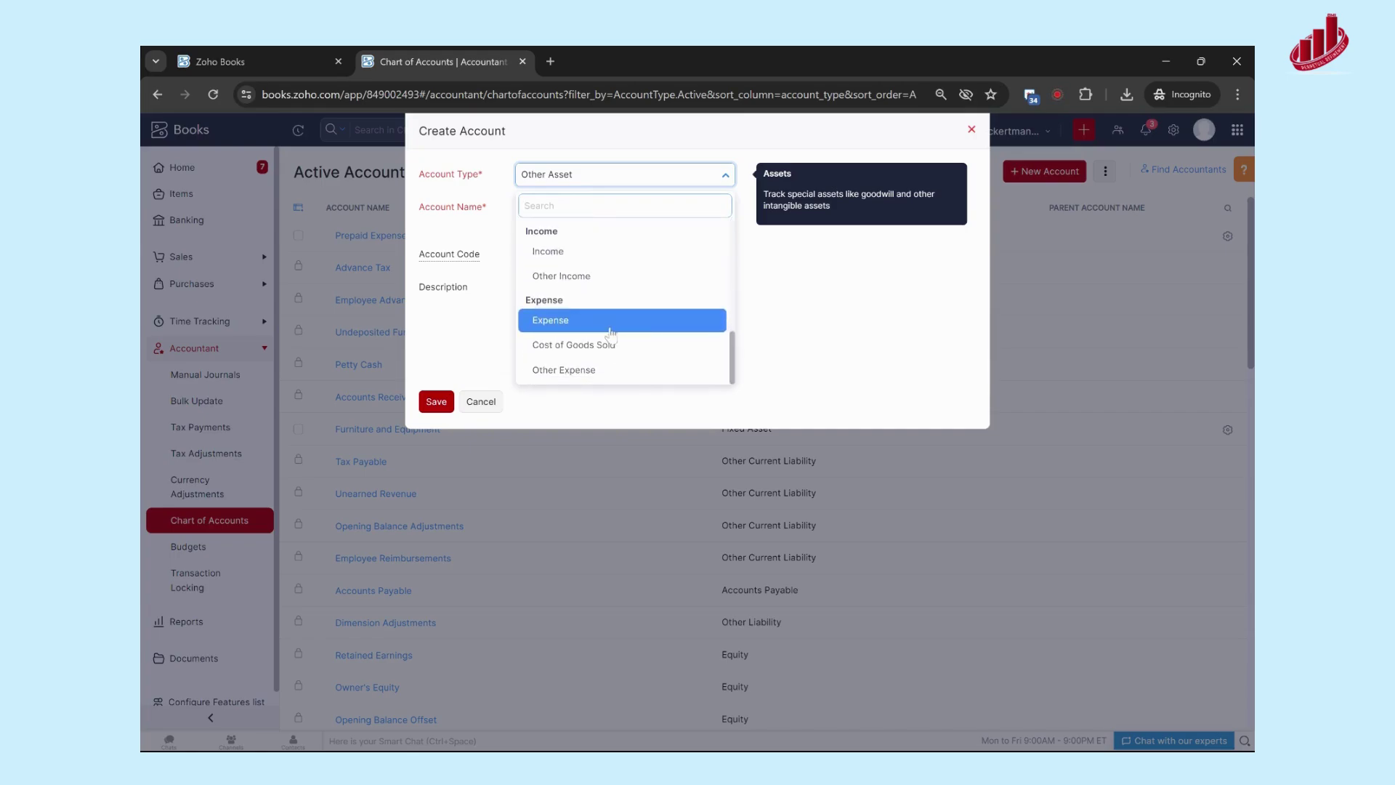
pyautogui.click(620, 320)
pyautogui.click(625, 207)
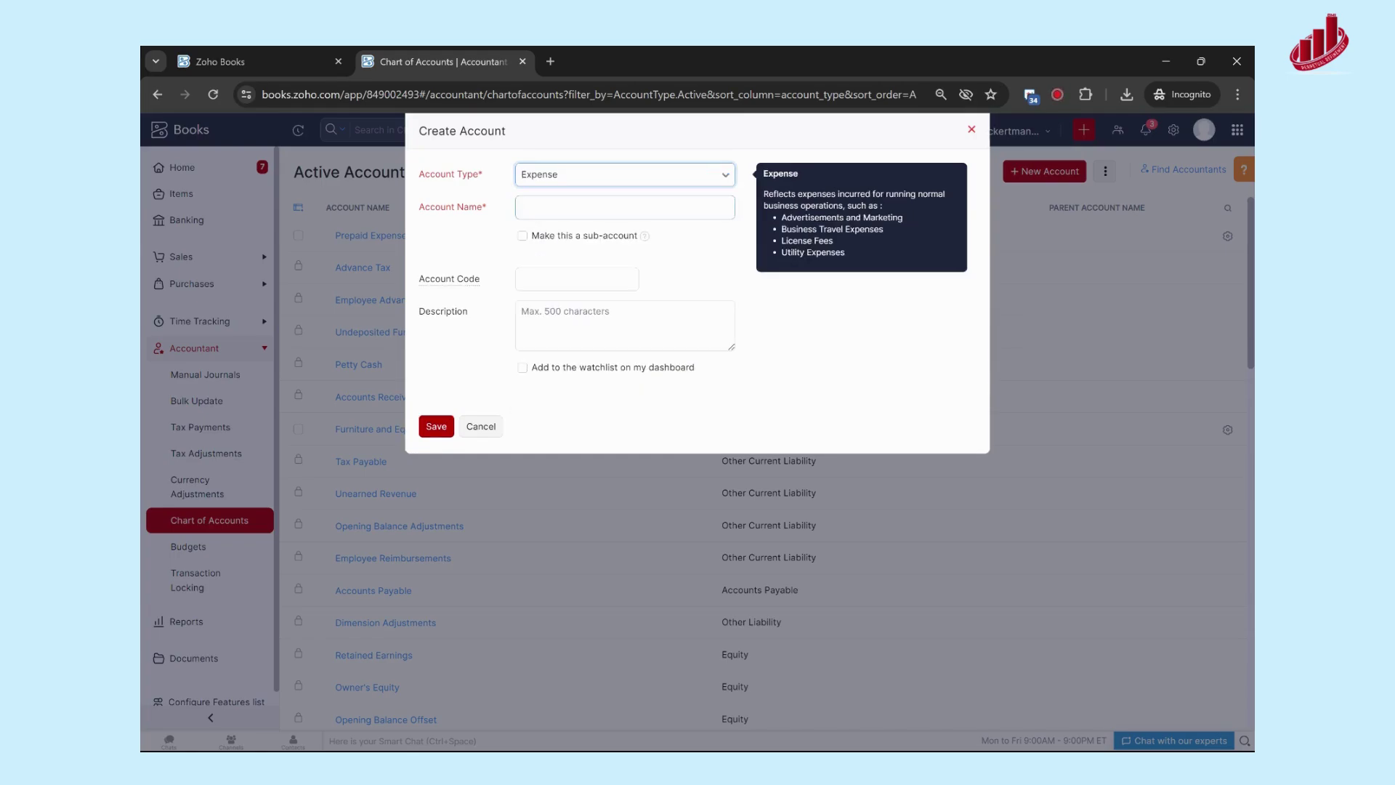
pyautogui.click(407, 267)
# Step: Discard the new account and scroll down to Advertising Expenses and its Promotions sub-account
pyautogui.click(484, 430)
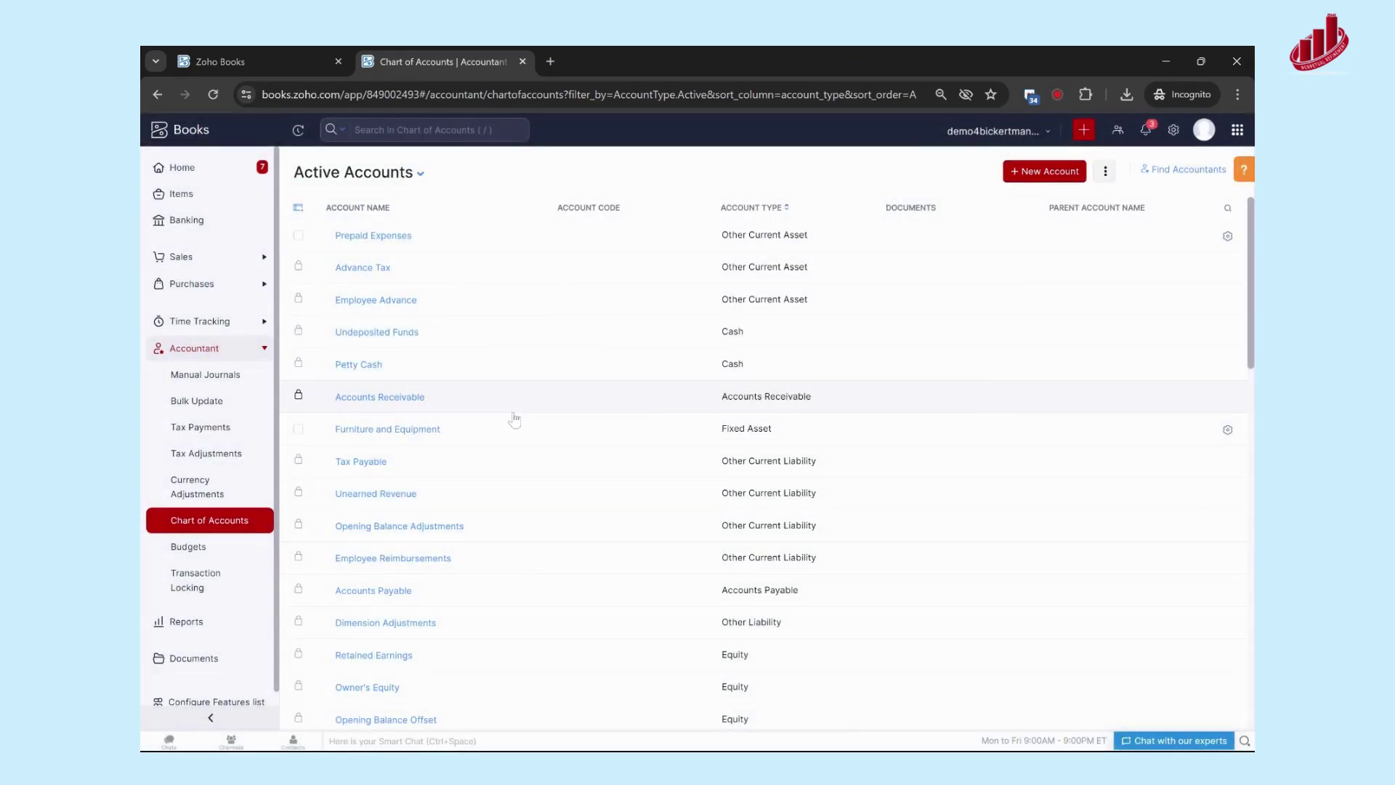
pyautogui.scroll(-1, 517, 419)
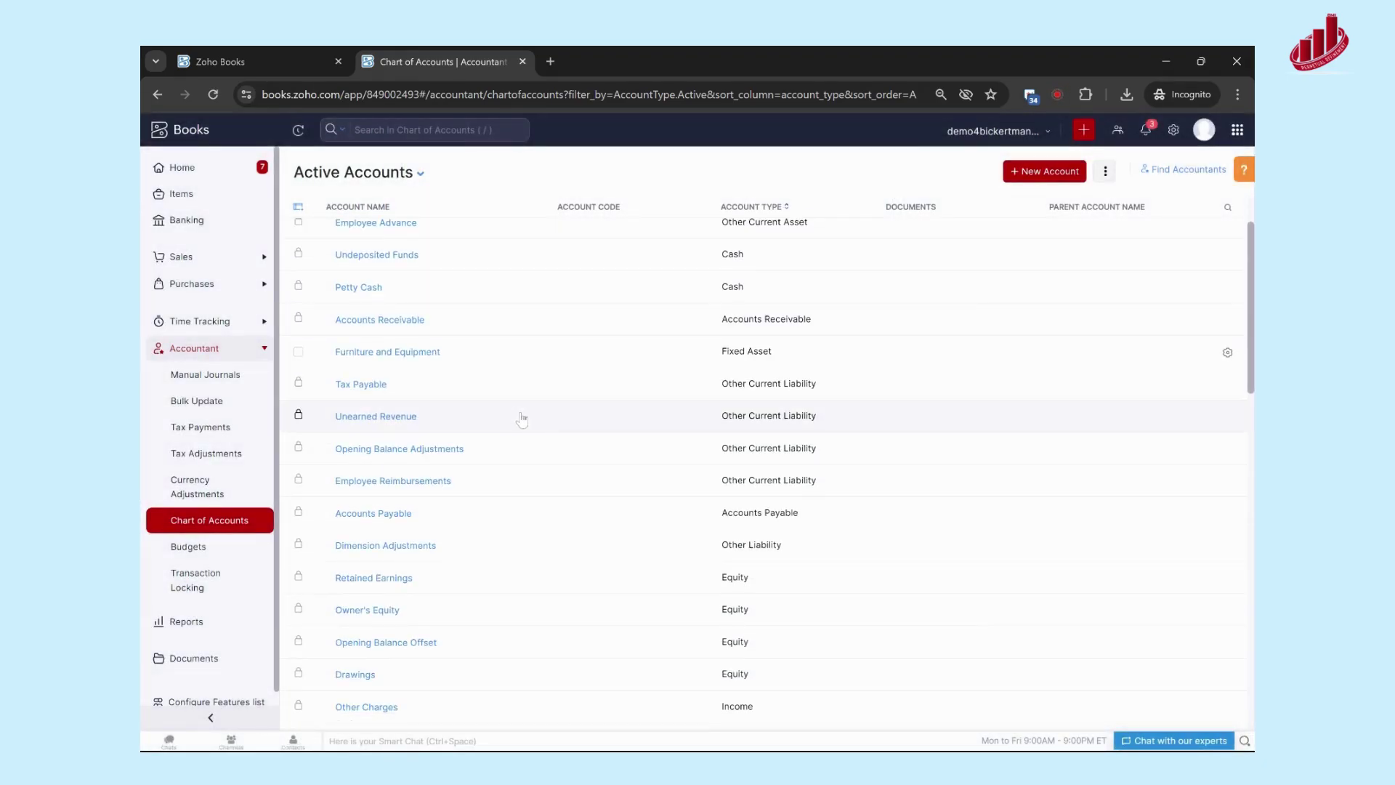
pyautogui.scroll(-1, 524, 419)
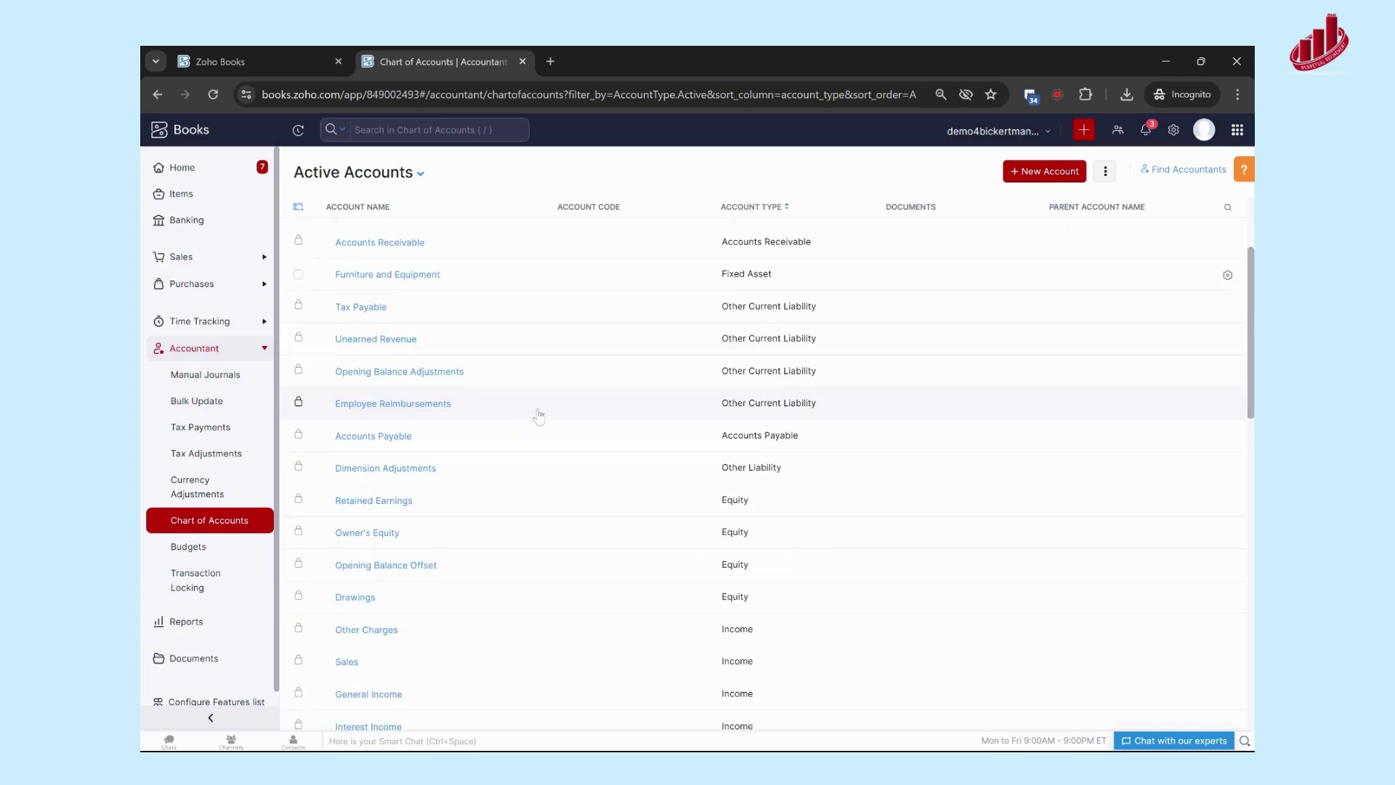
pyautogui.scroll(-3, 534, 417)
pyautogui.scroll(-2, 536, 416)
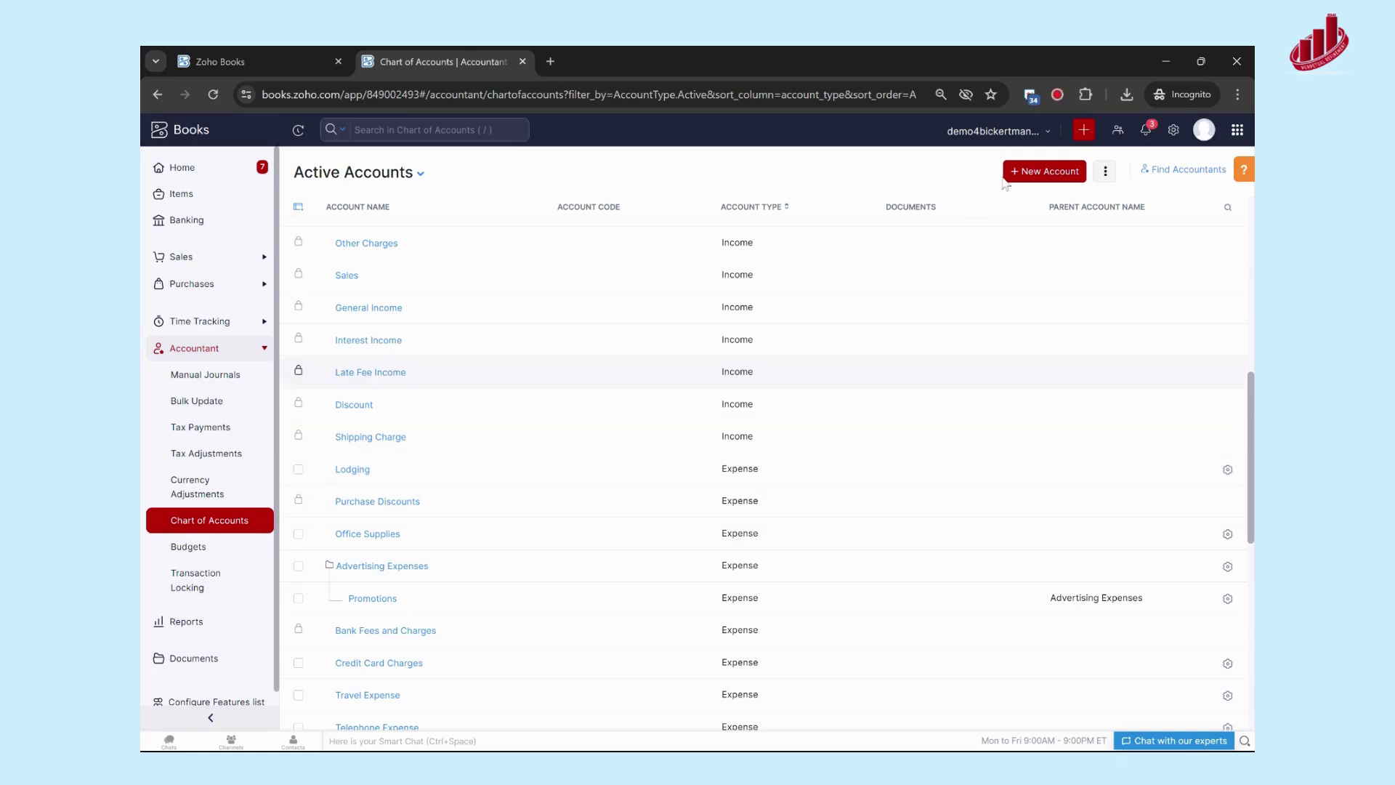
pyautogui.click(1105, 174)
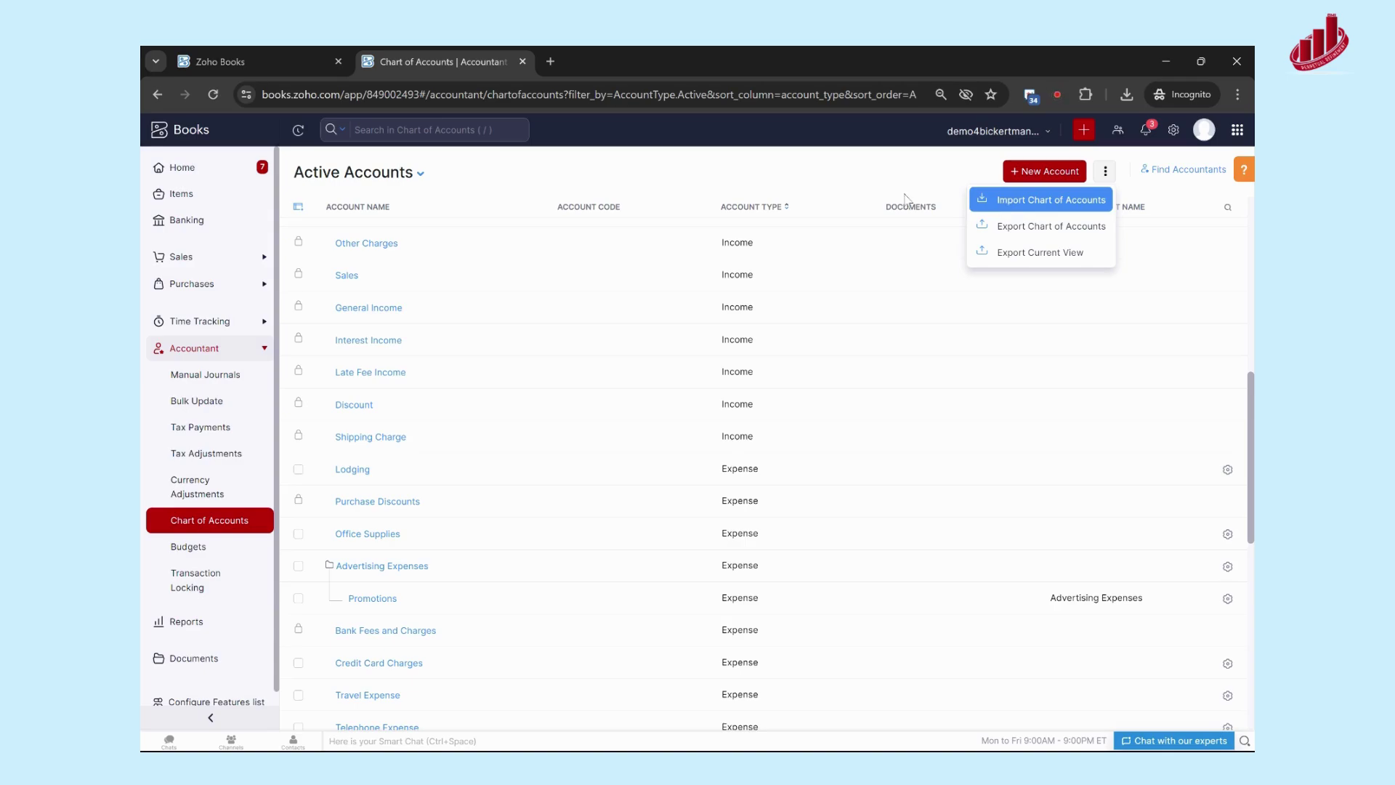
pyautogui.click(879, 190)
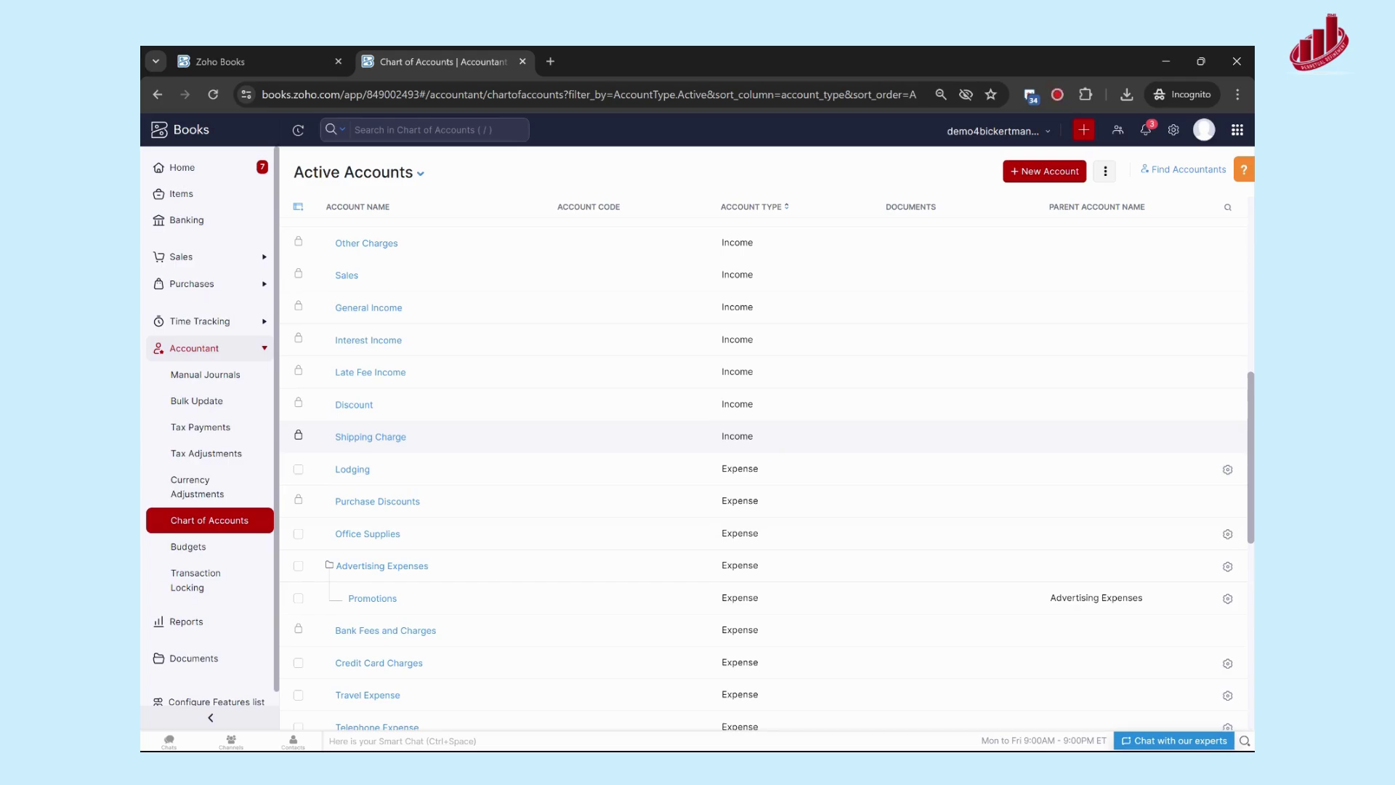
pyautogui.scroll(1, 680, 417)
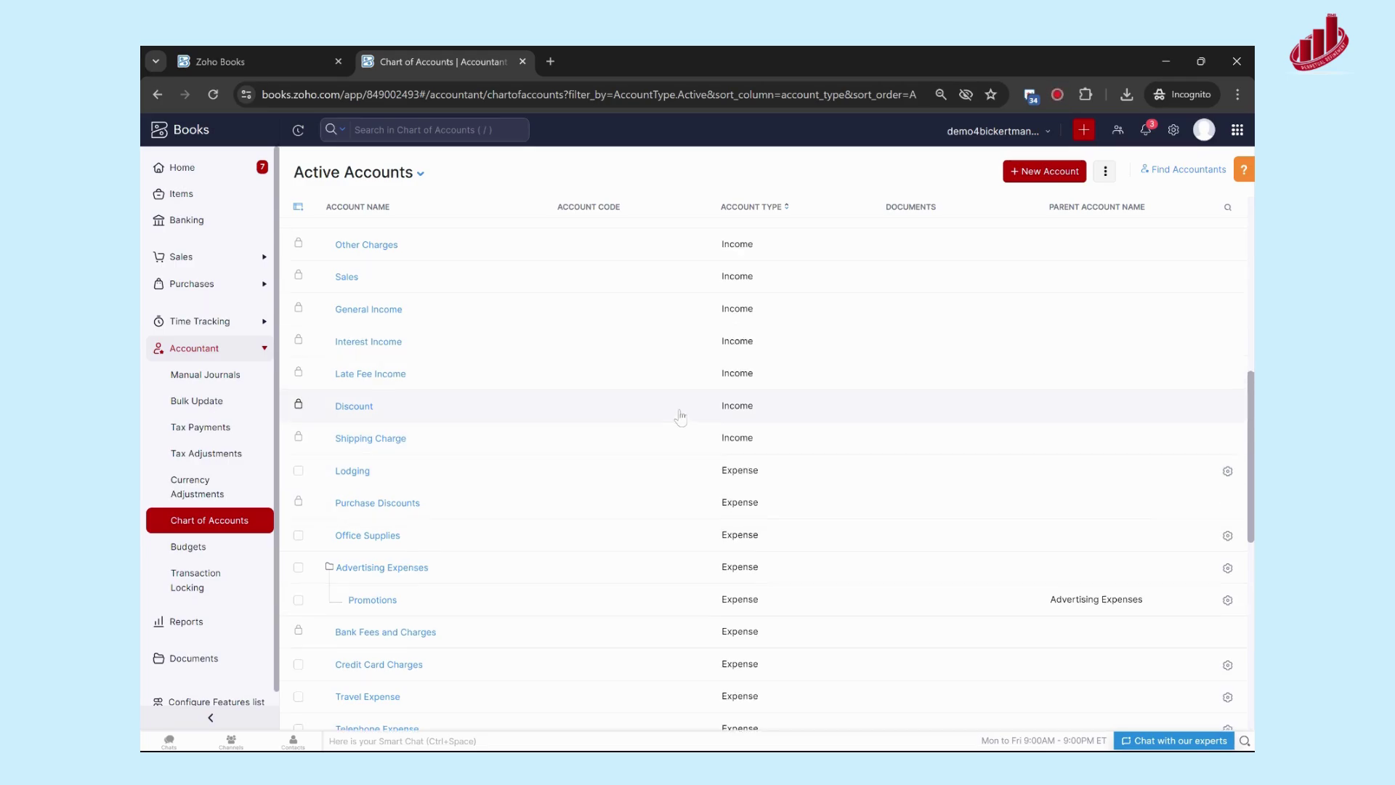
pyautogui.scroll(10, 680, 417)
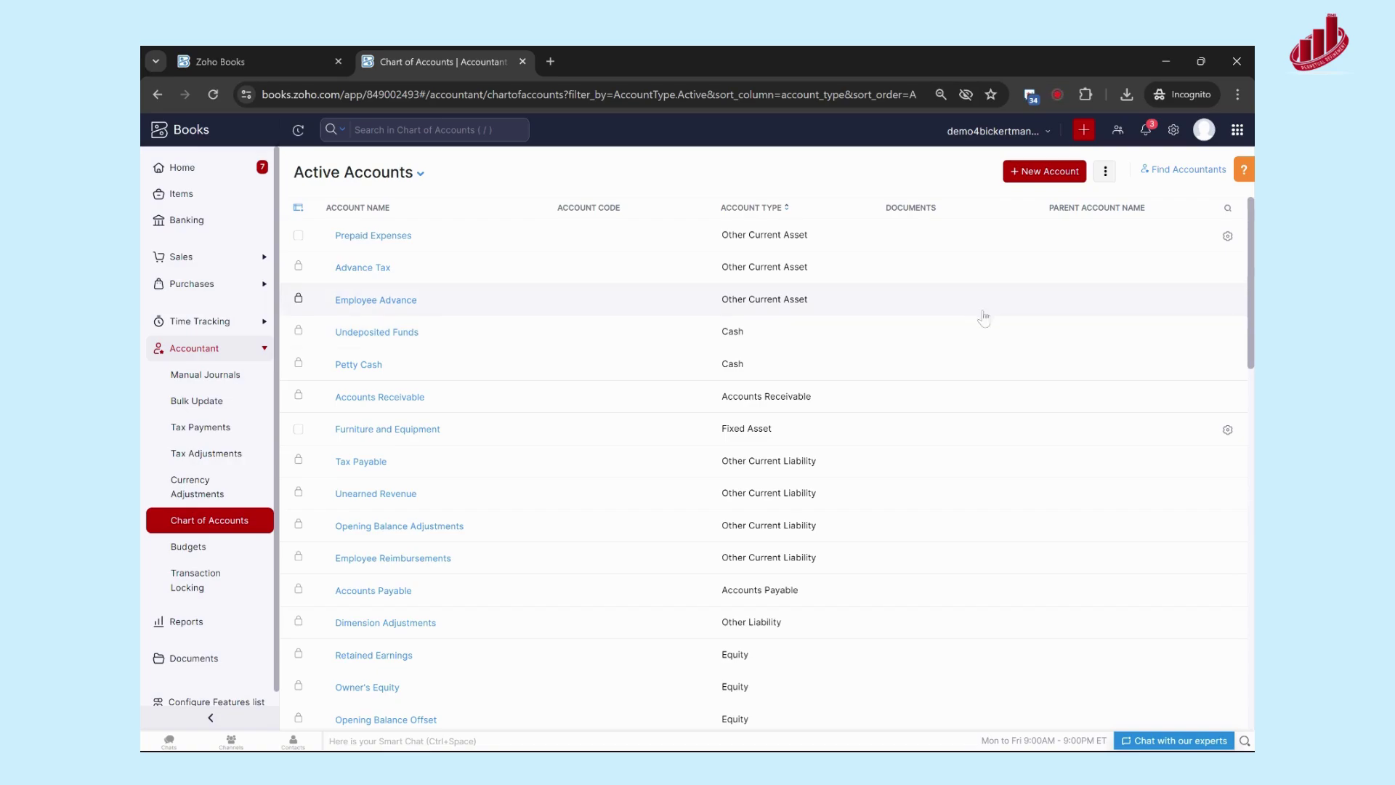
# Step: Go to Settings > Organization > Opening Balances and scroll down the page
pyautogui.click(1175, 133)
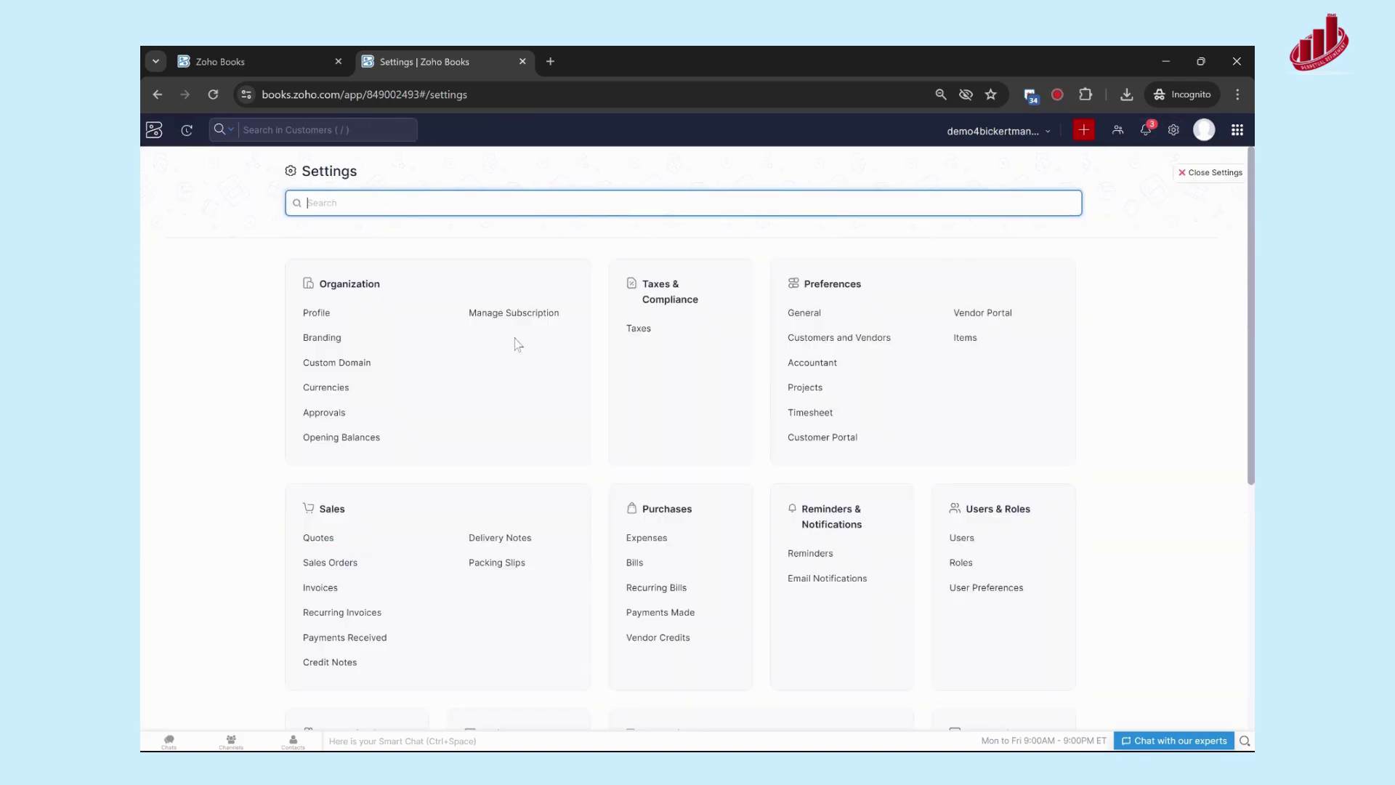
pyautogui.click(326, 439)
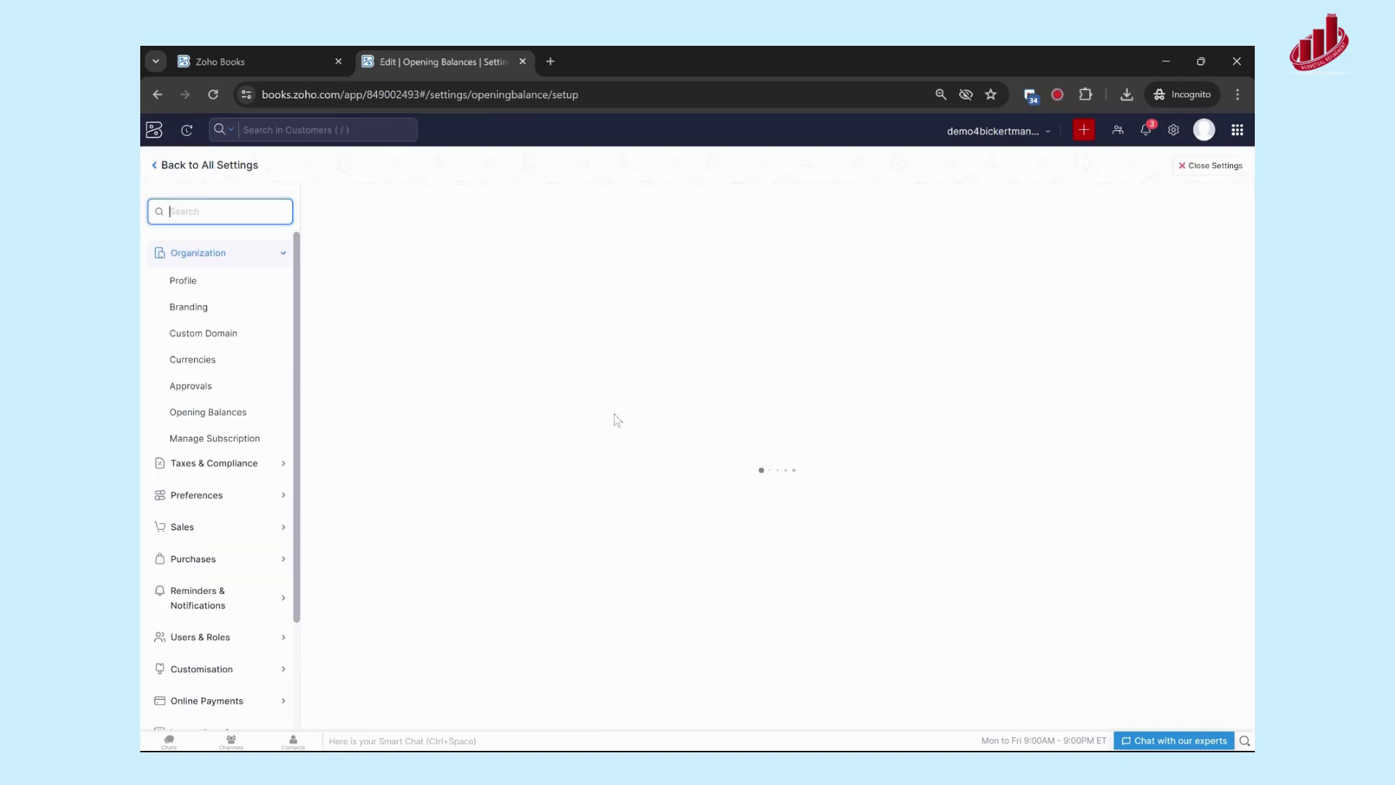
pyautogui.scroll(-2, 776, 355)
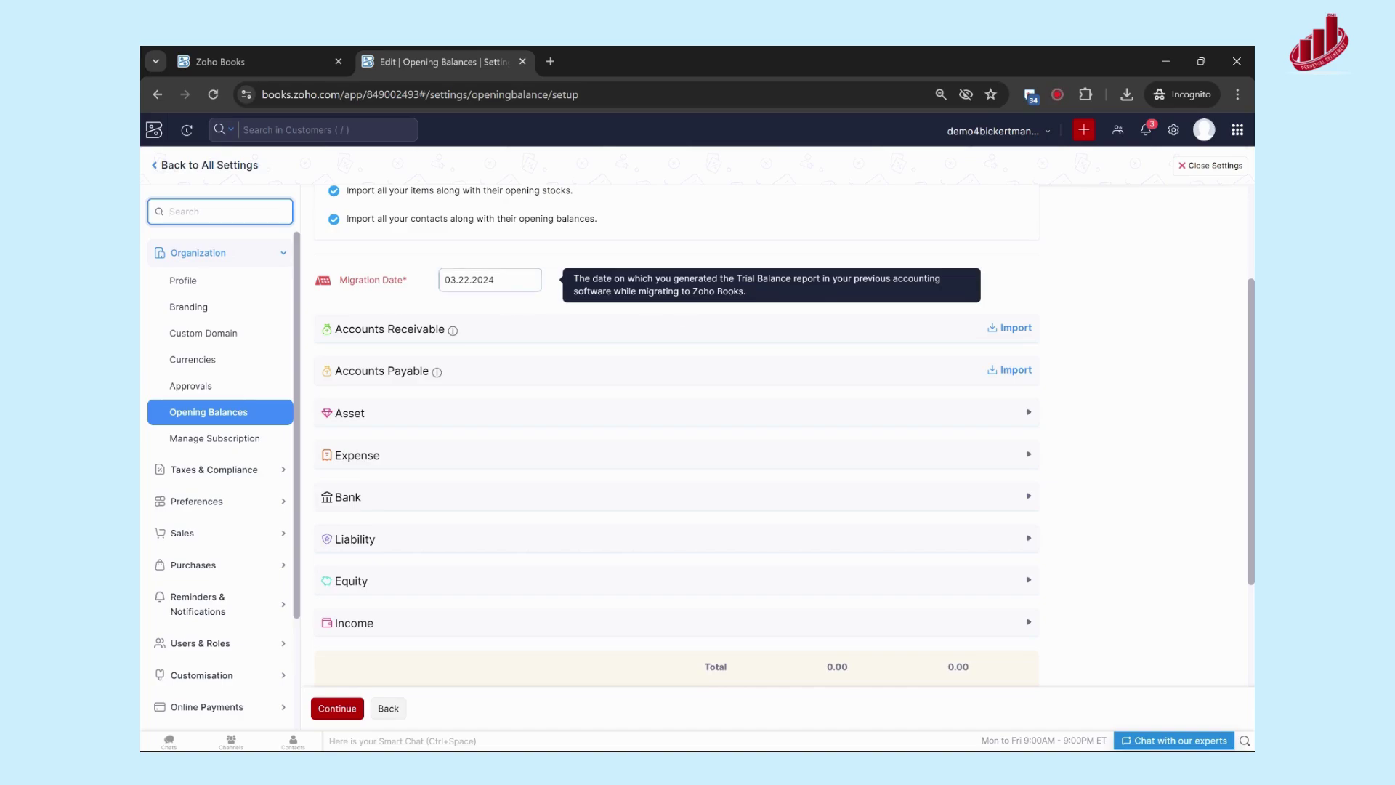
# Step: Set the opening balance migration date to 22 March 2024
pyautogui.click(490, 279)
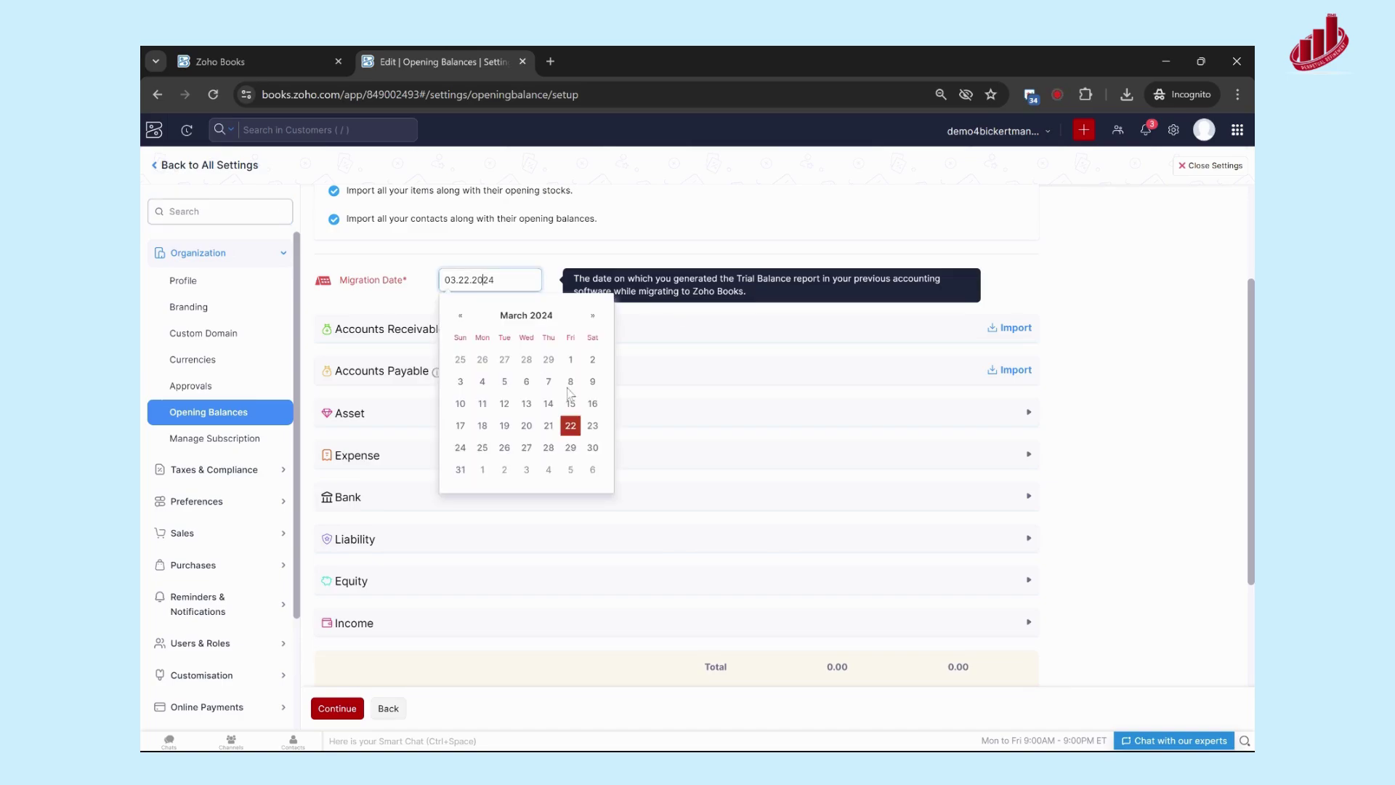
pyautogui.click(569, 427)
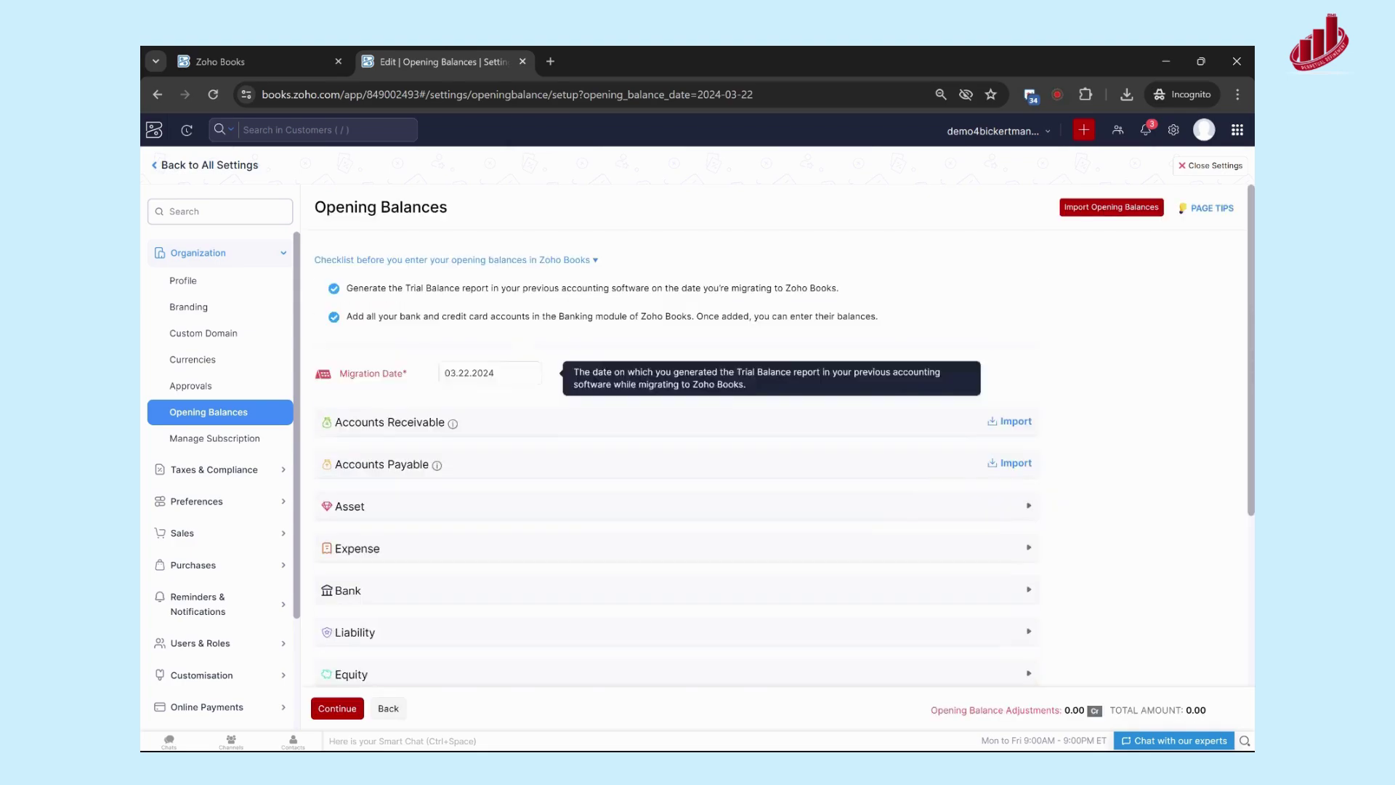
pyautogui.scroll(-2, 410, 400)
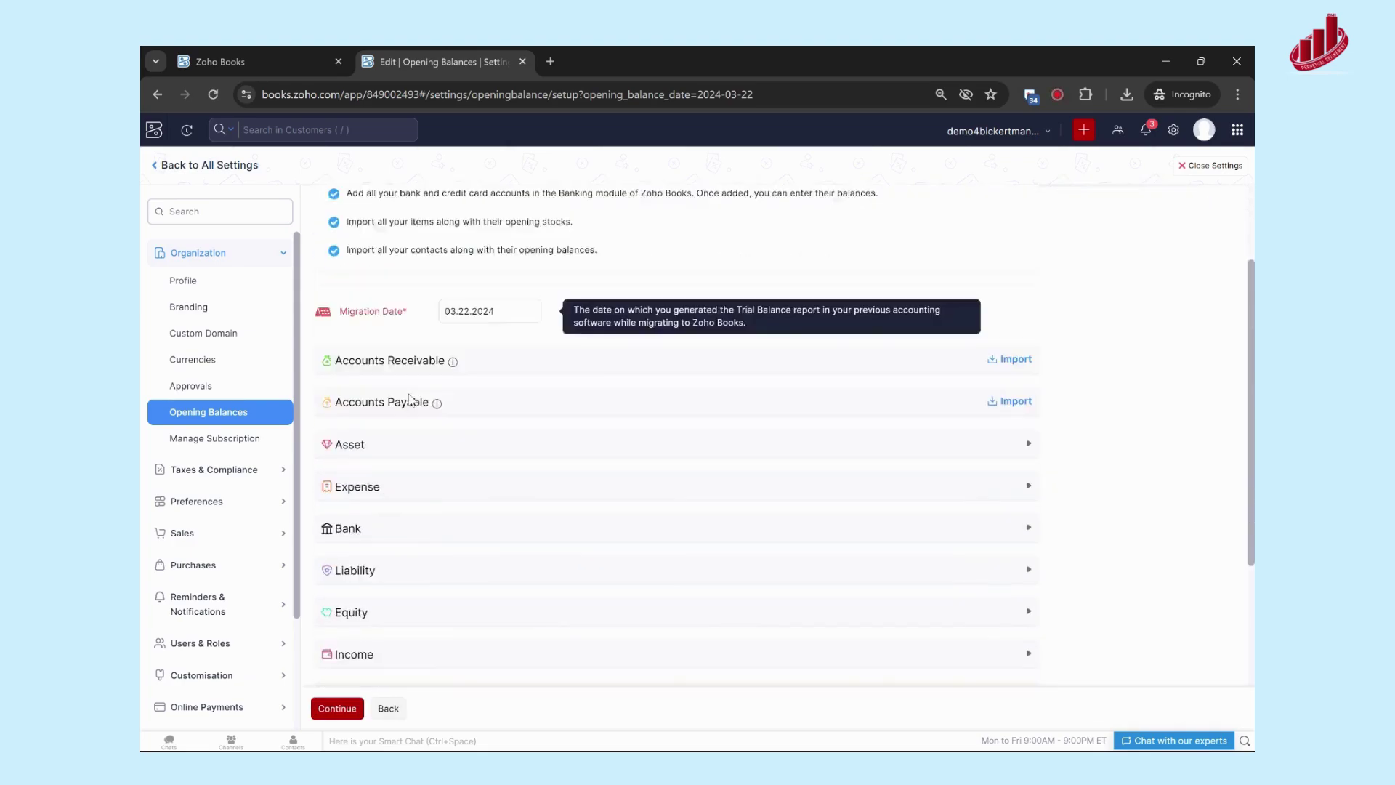
pyautogui.scroll(-3, 403, 385)
pyautogui.scroll(1, 451, 388)
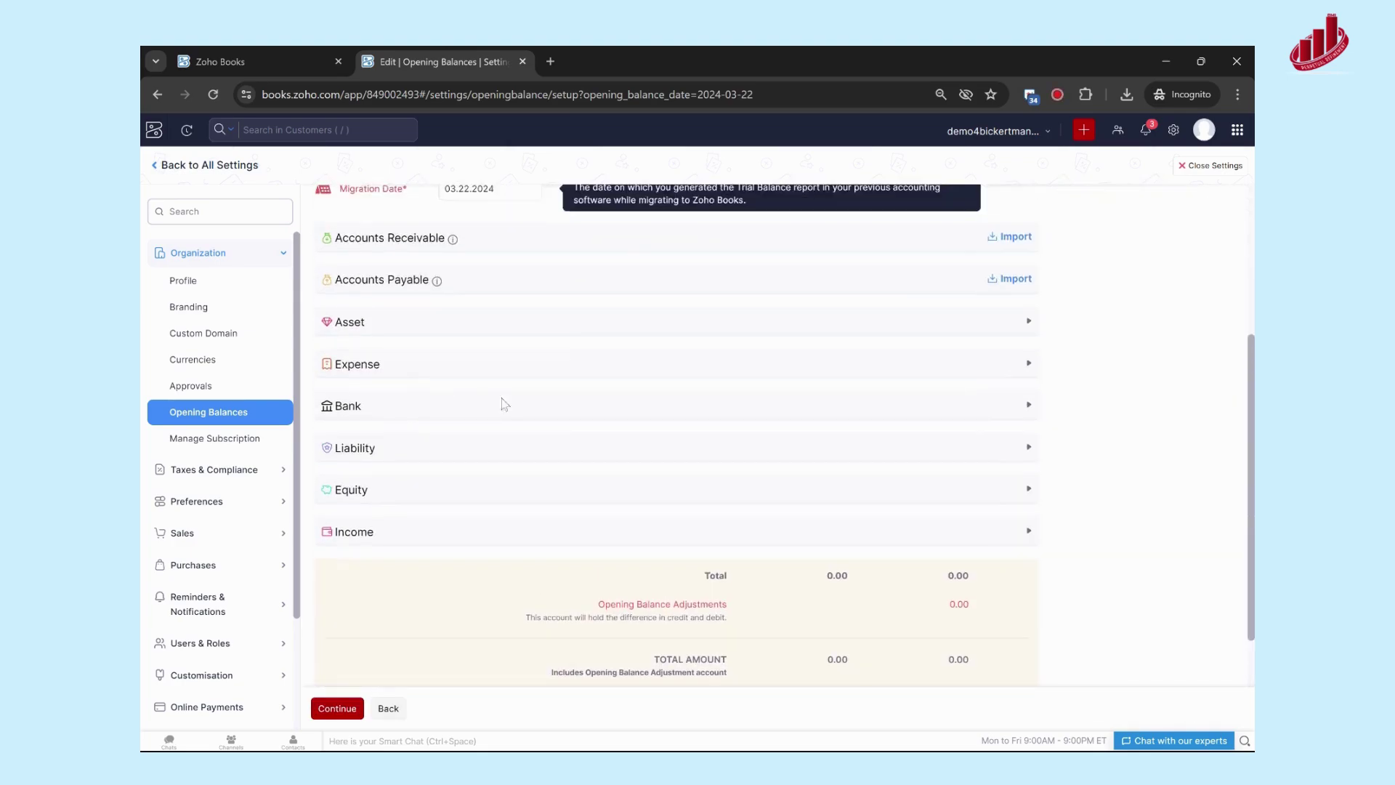
# Step: Expand Liability and Income, try the Employee Reimbursements and General Income balances empty, then go Back
pyautogui.click(923, 439)
pyautogui.scroll(-2, 870, 457)
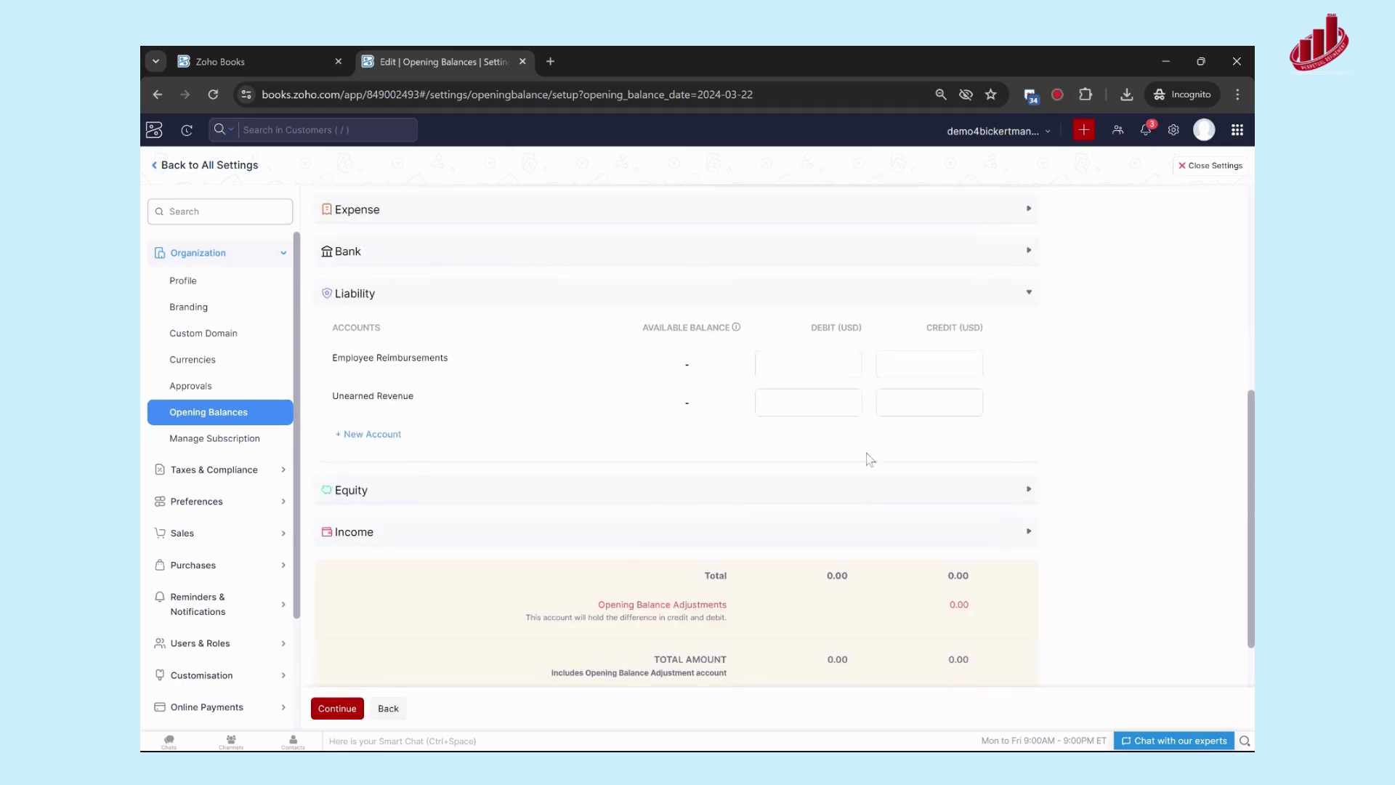
pyautogui.click(808, 366)
pyautogui.click(669, 379)
pyautogui.click(937, 534)
pyautogui.scroll(-3, 933, 494)
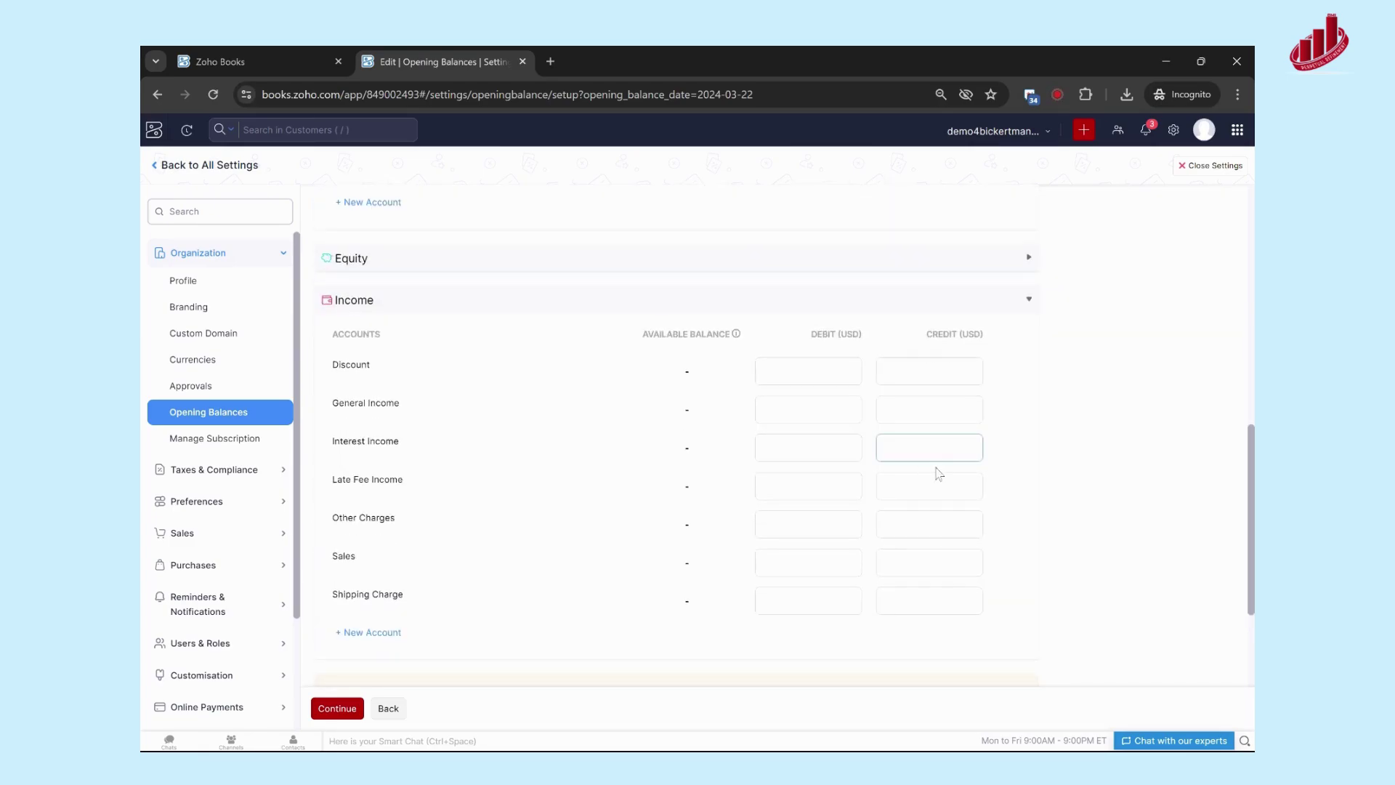
pyautogui.click(929, 409)
pyautogui.click(386, 719)
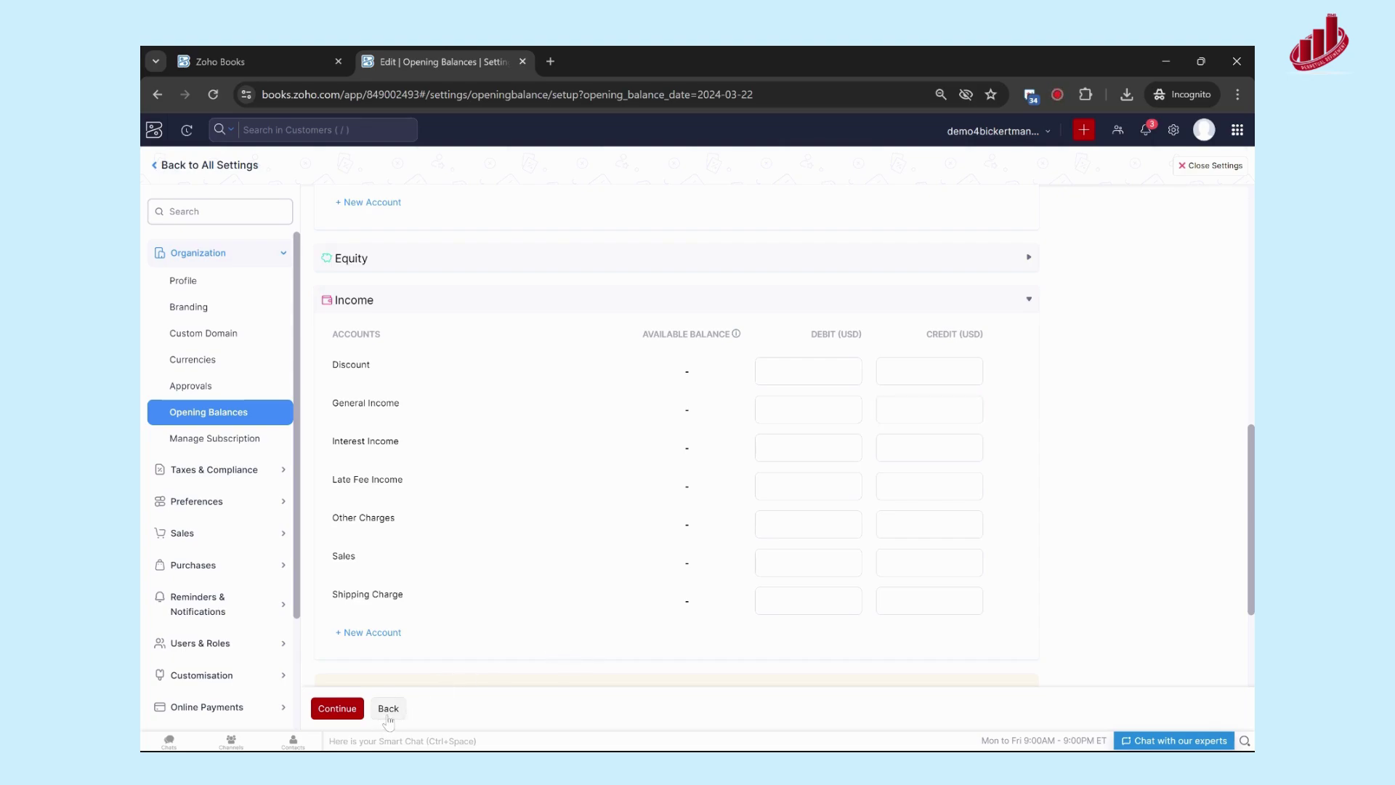